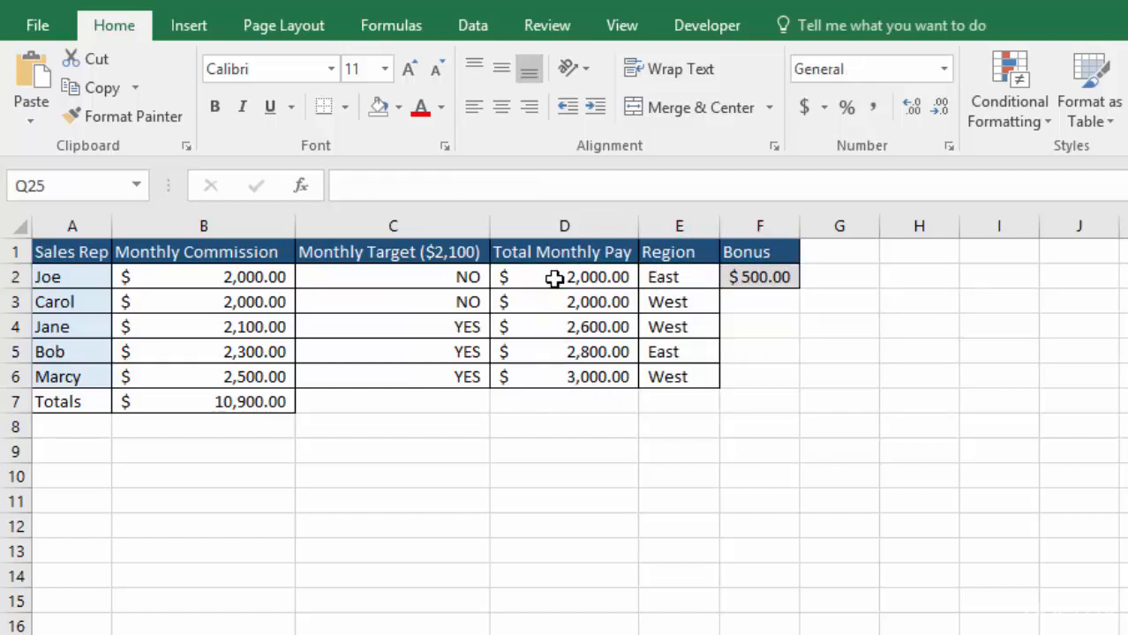
# - Look through the conditional formatting rule types available for the Total Monthly Pay values in D2:D6
pyautogui.moveTo(554, 277); pyautogui.dragTo(552, 376)
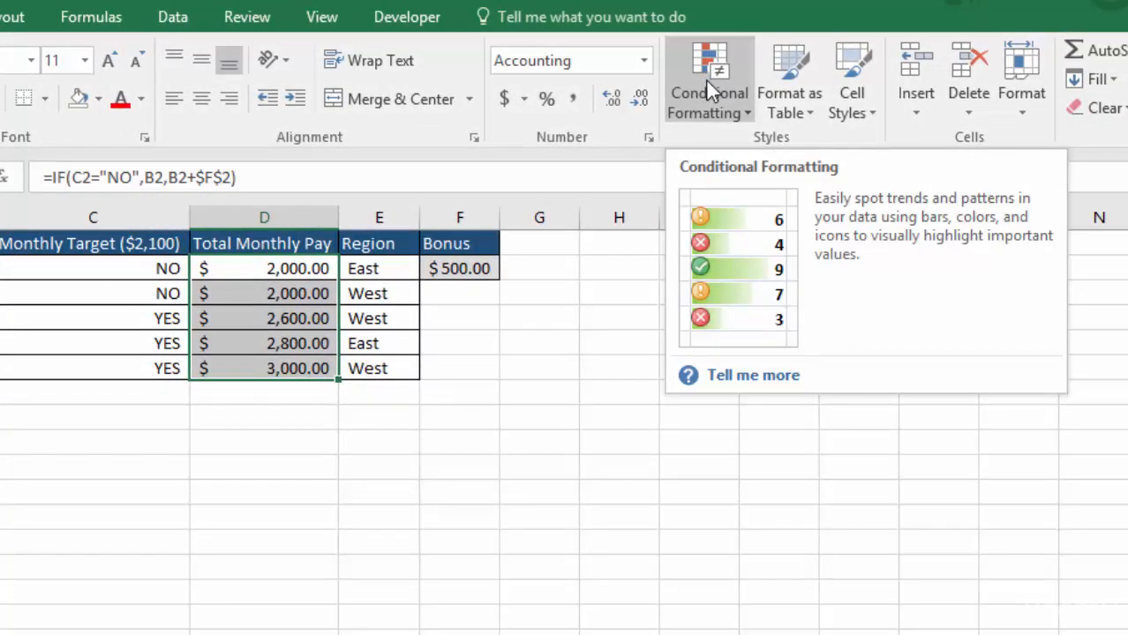
pyautogui.click(705, 79)
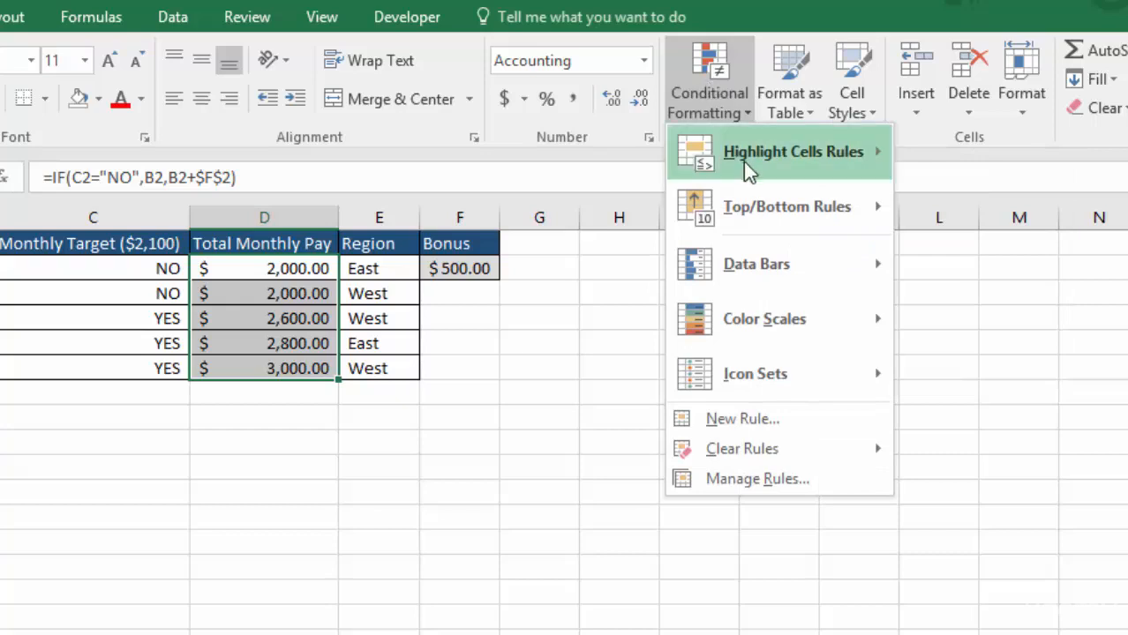
pyautogui.moveTo(752, 154)
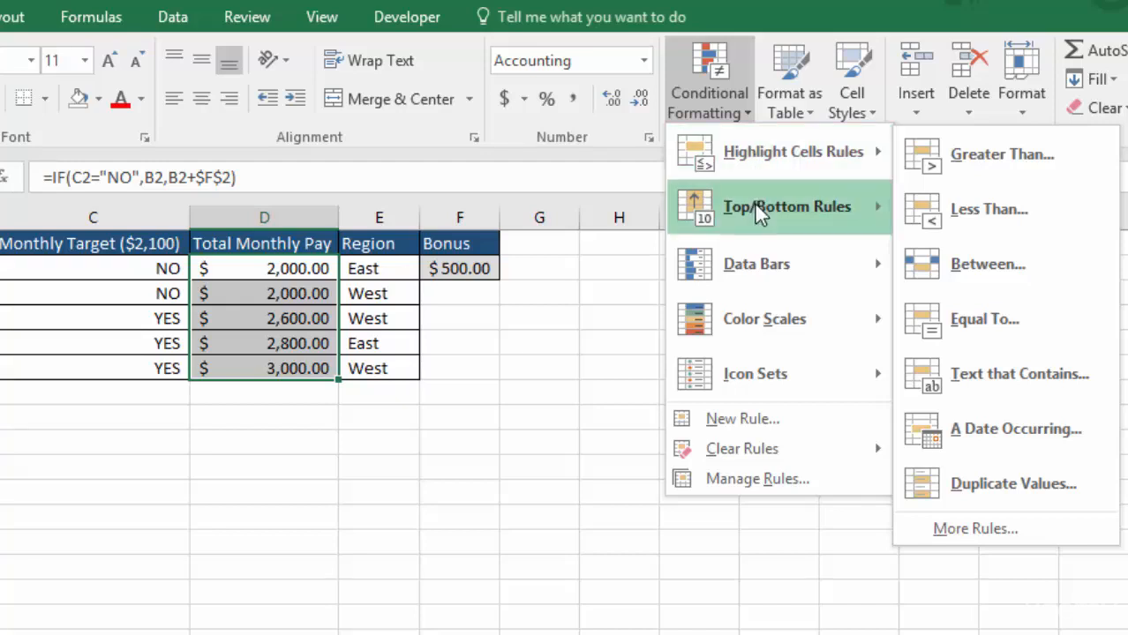
pyautogui.moveTo(753, 205)
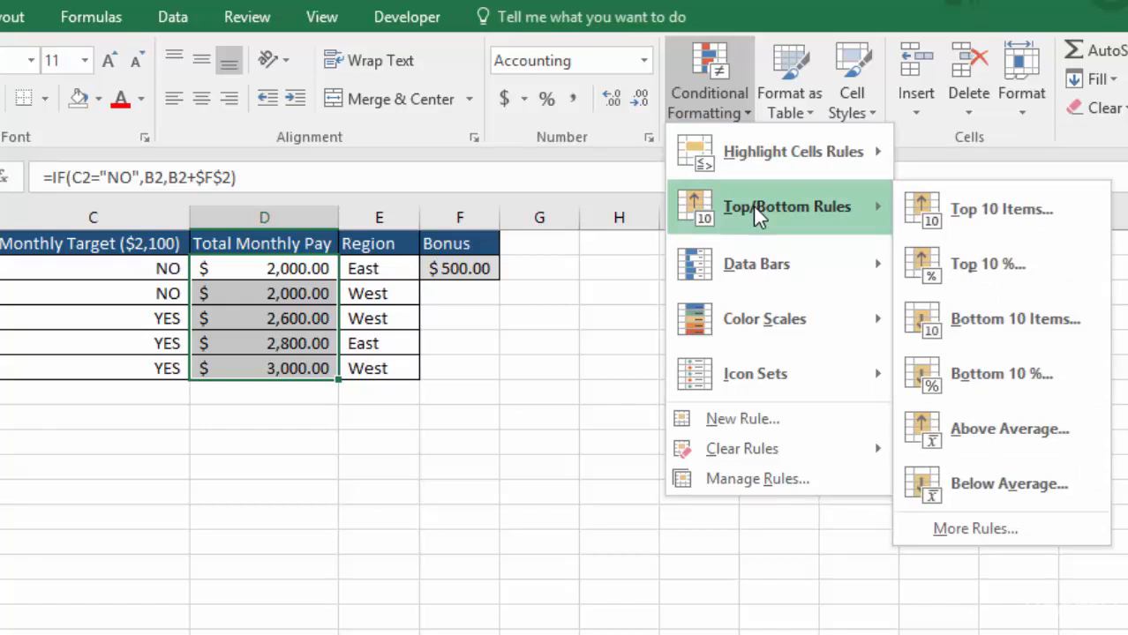
pyautogui.moveTo(758, 270)
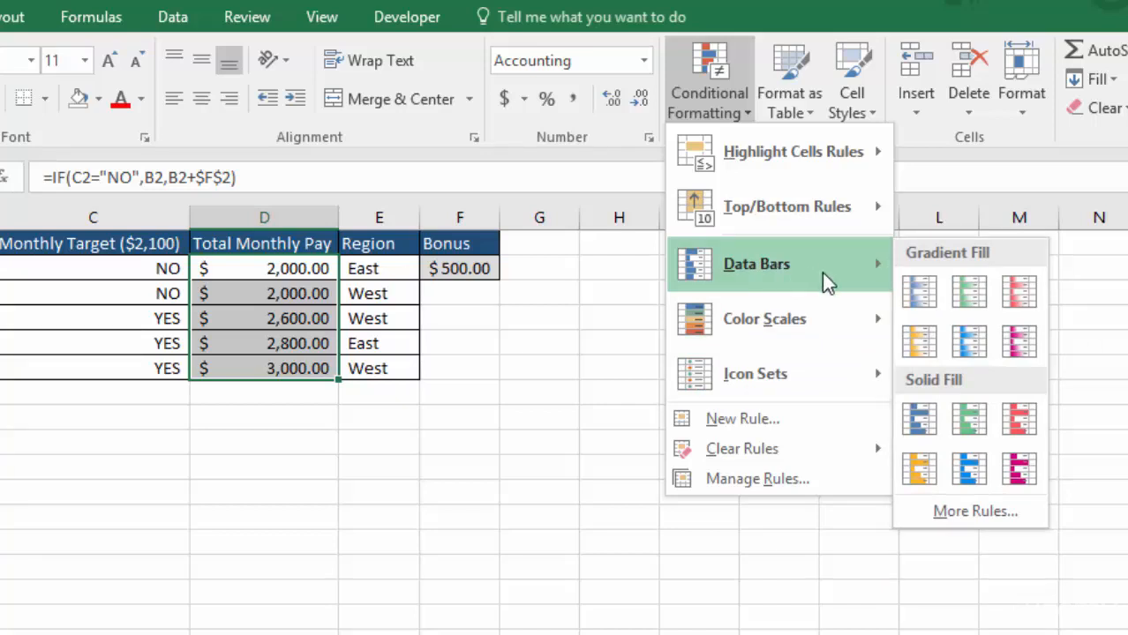
pyautogui.moveTo(796, 326)
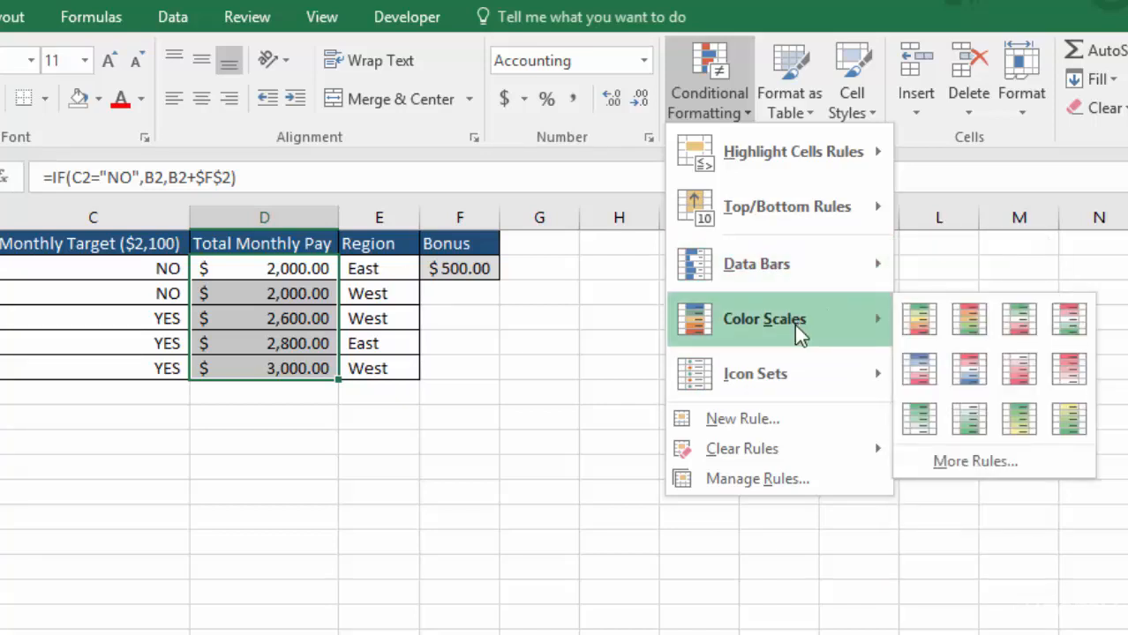
pyautogui.moveTo(774, 376)
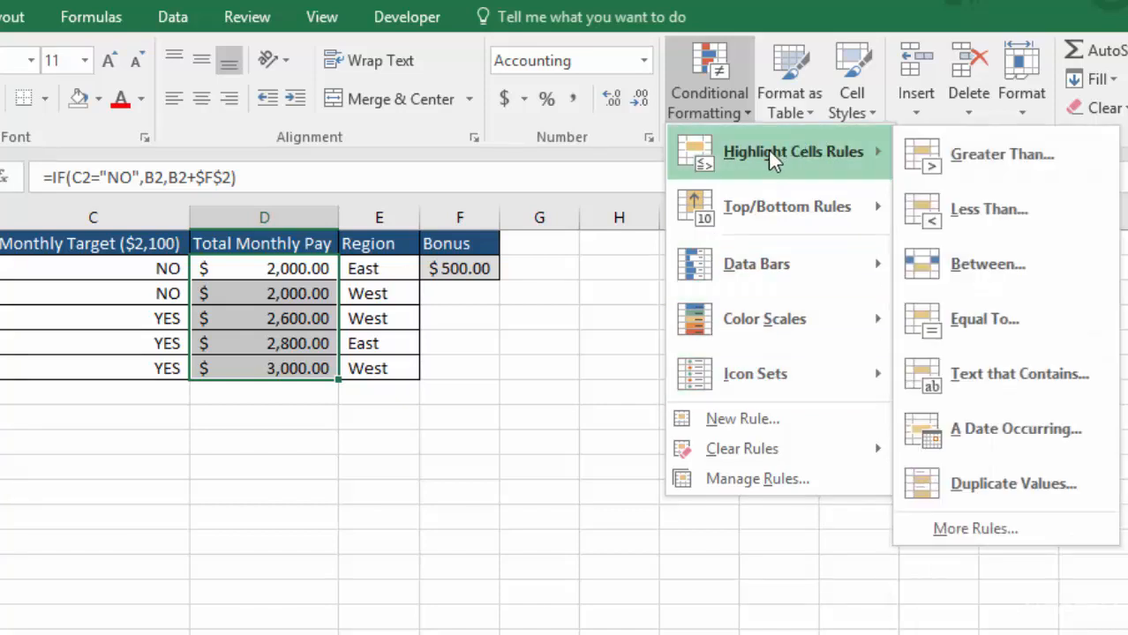
# - Highlight D2:D6 values greater than $2,500.00, trying yellow fill and red text before settling on Light Red Fill with Dark Red Text
pyautogui.click(1001, 157)
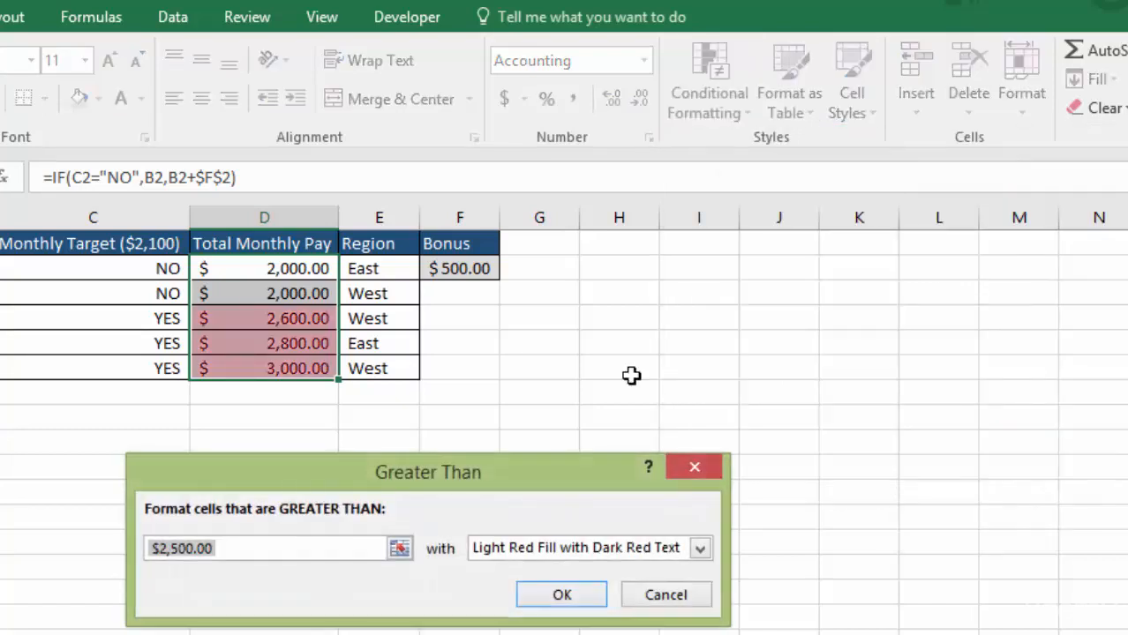
pyautogui.moveTo(558, 474); pyautogui.dragTo(466, 412)
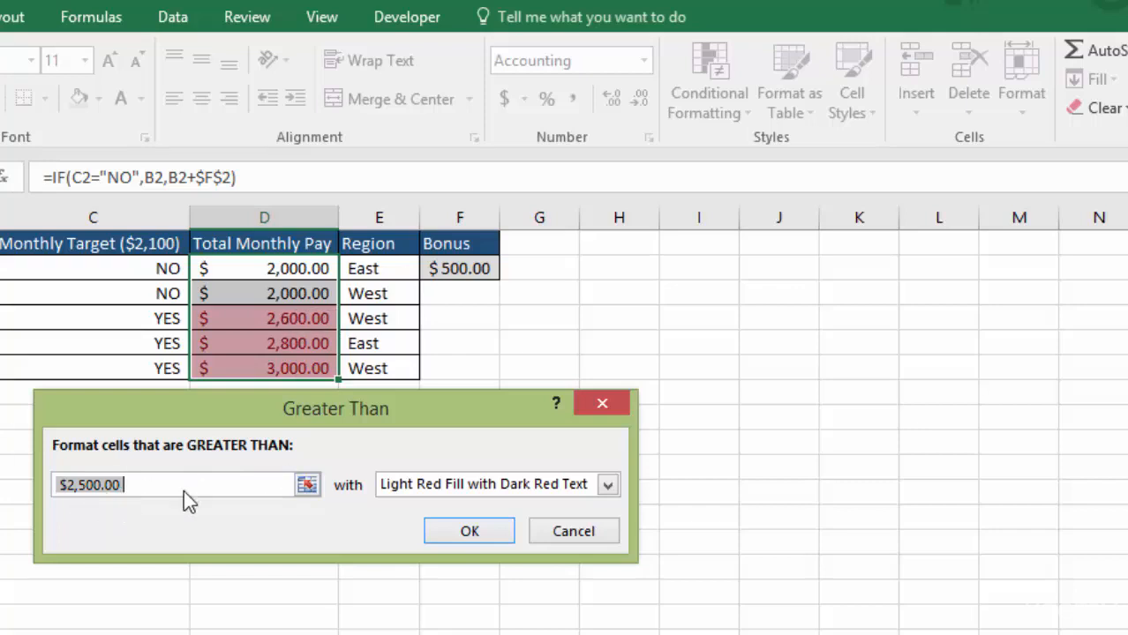
pyautogui.click(608, 485)
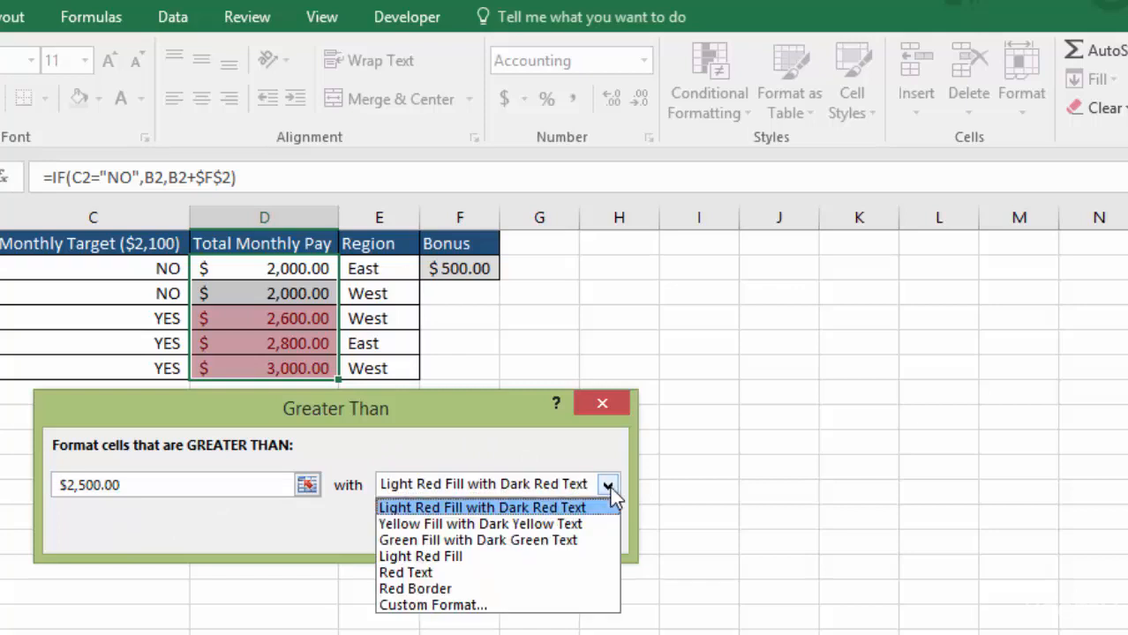
pyautogui.click(569, 525)
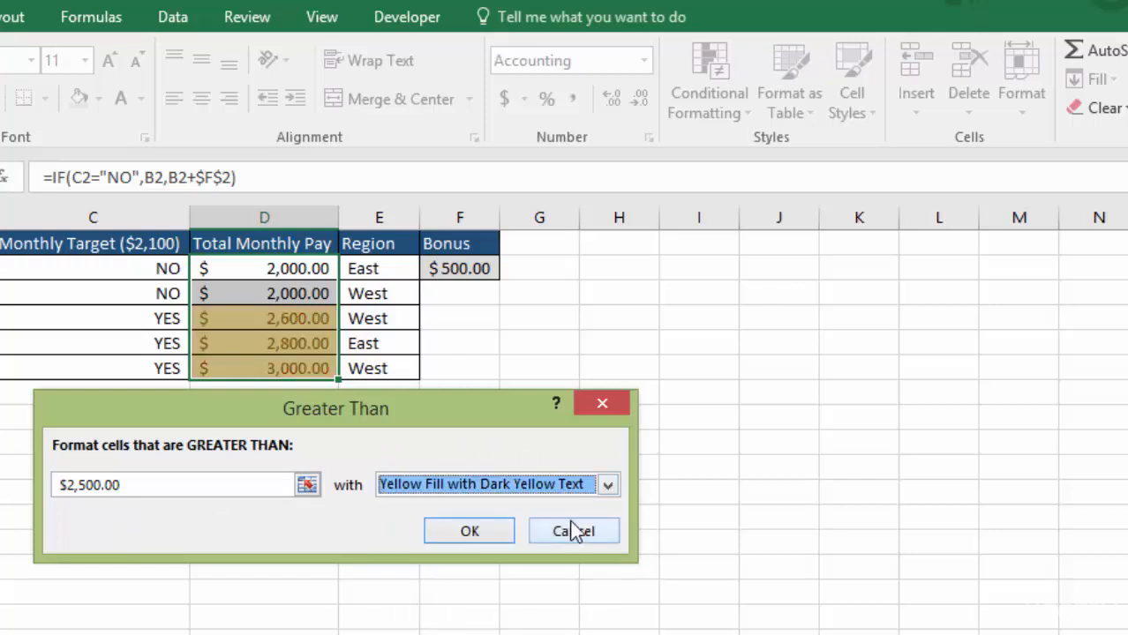
pyautogui.click(616, 483)
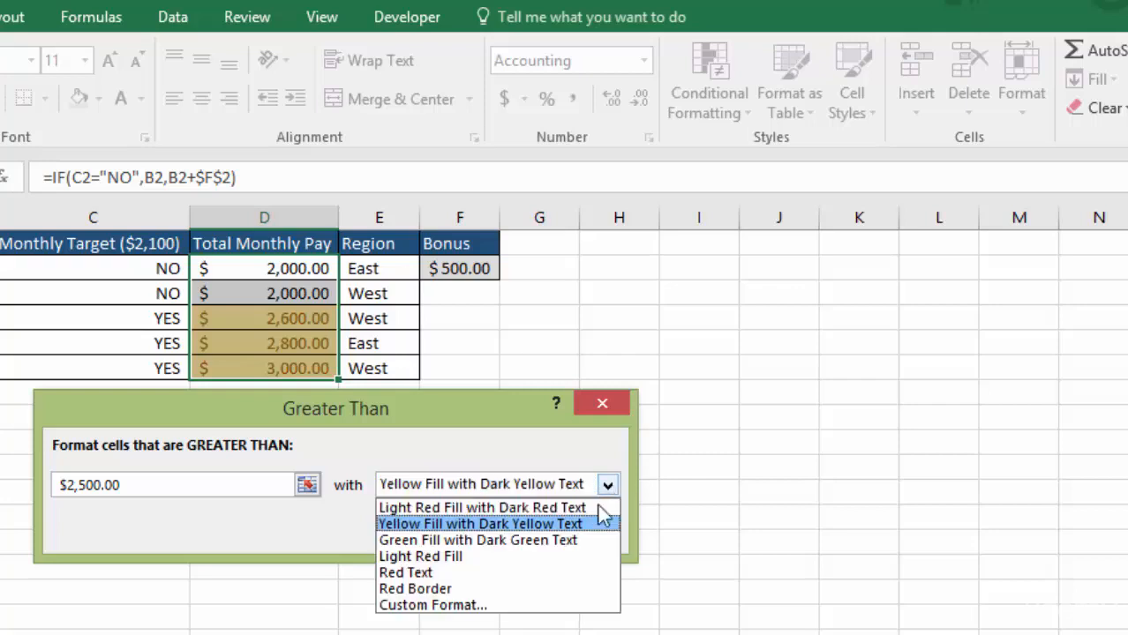
pyautogui.click(451, 573)
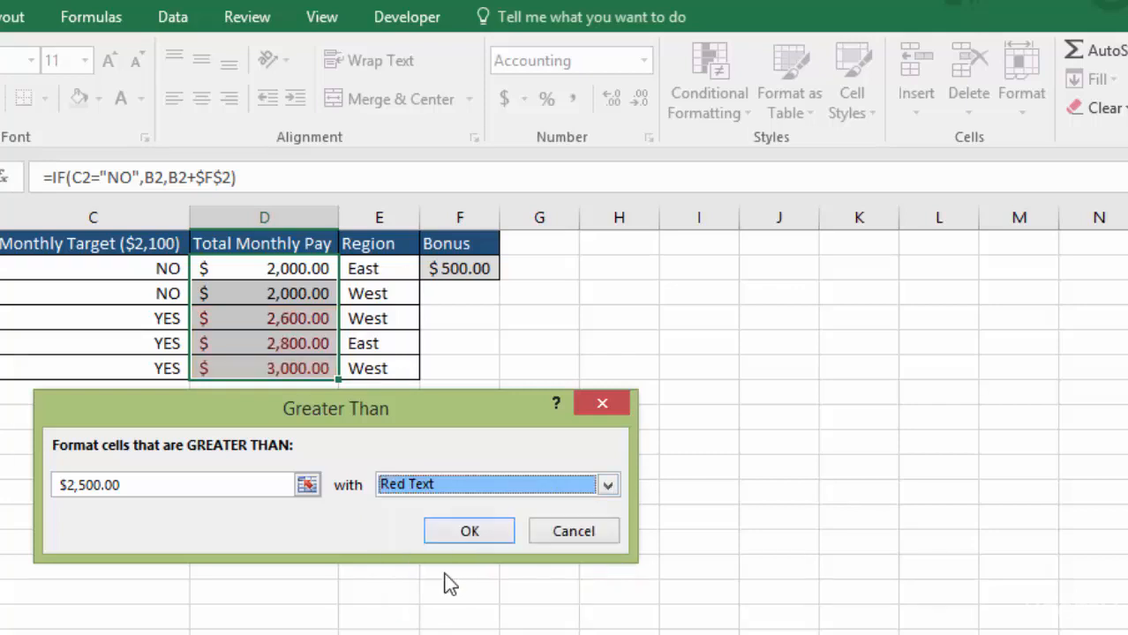
pyautogui.click(607, 485)
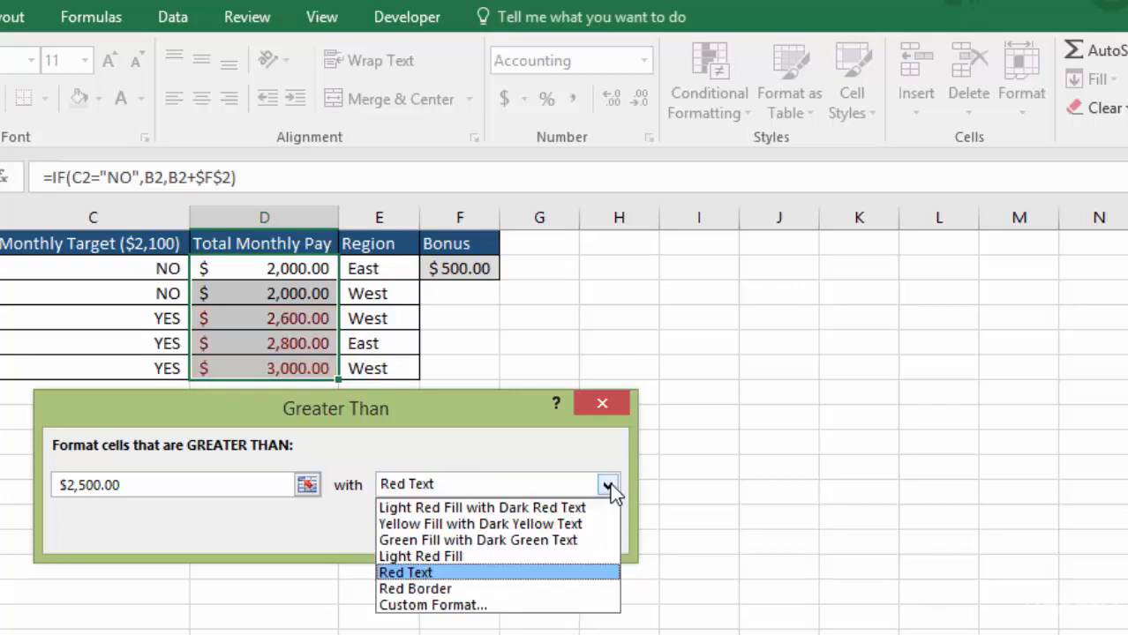
pyautogui.click(515, 519)
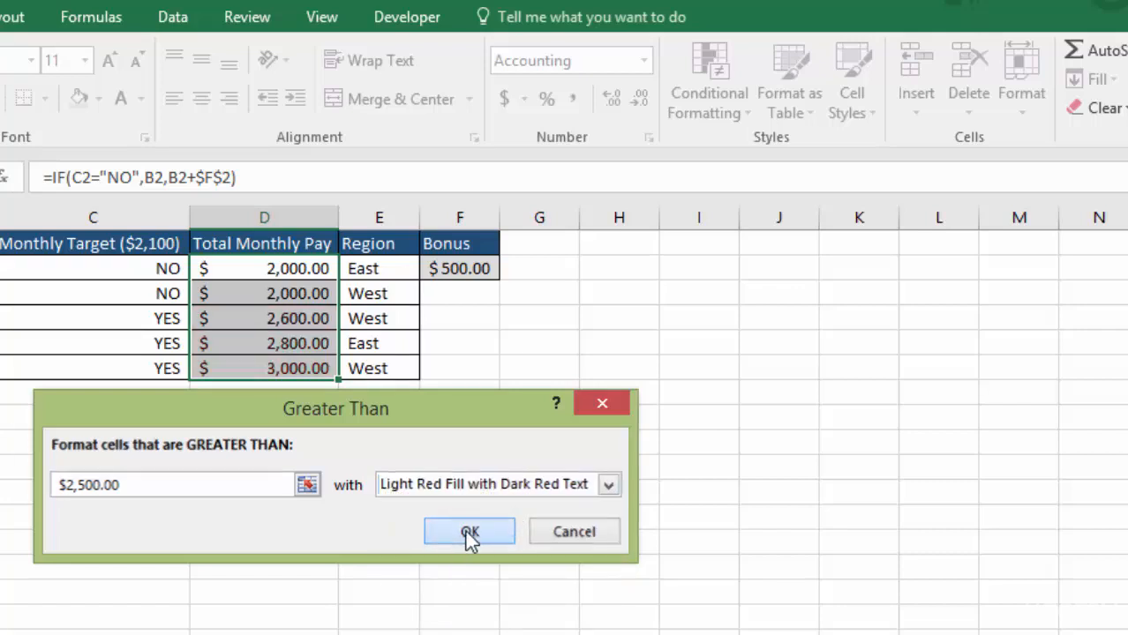
pyautogui.click(466, 533)
pyautogui.click(537, 338)
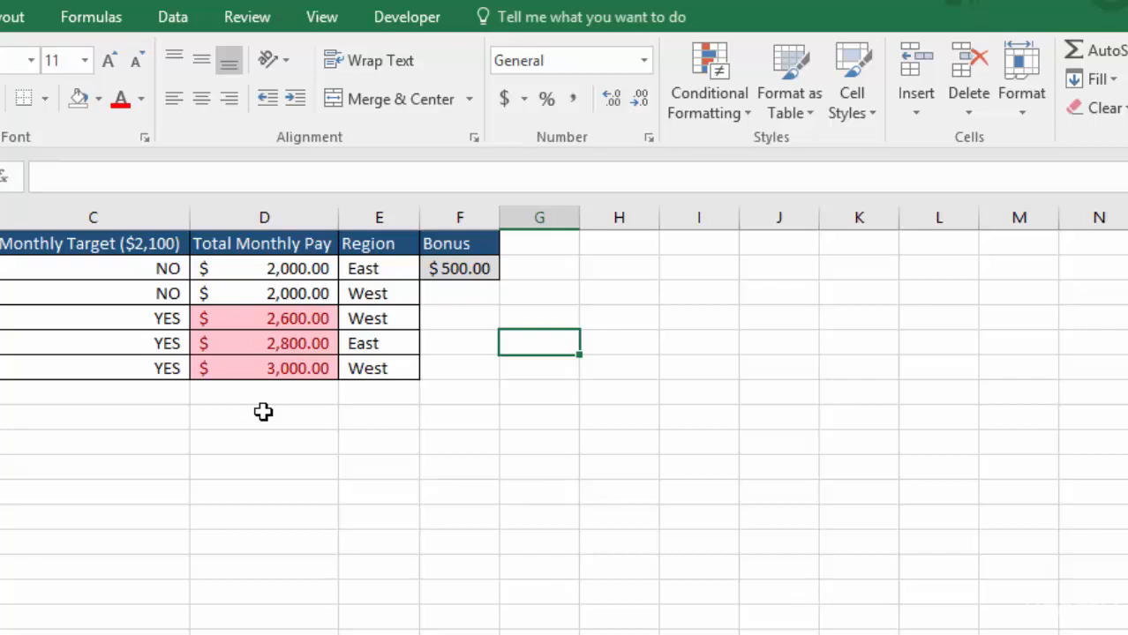
# - Highlight the top 2 values in D2:D6 with Light Red Fill with Dark Red Text using a Top 10 Items rule
pyautogui.moveTo(263, 268); pyautogui.dragTo(263, 368)
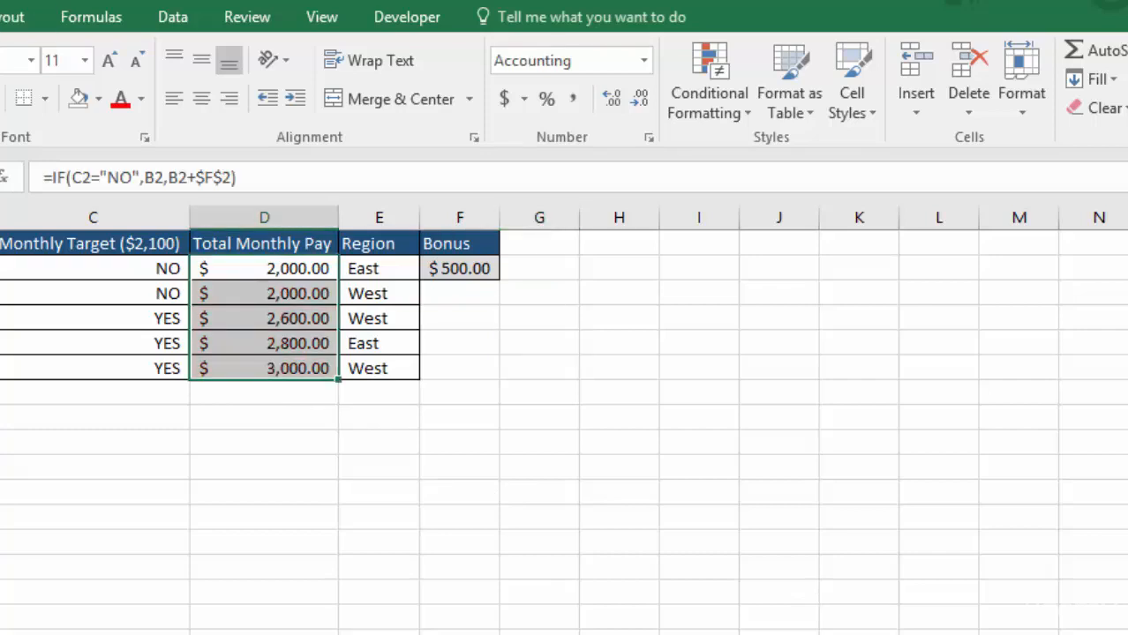
pyautogui.click(706, 69)
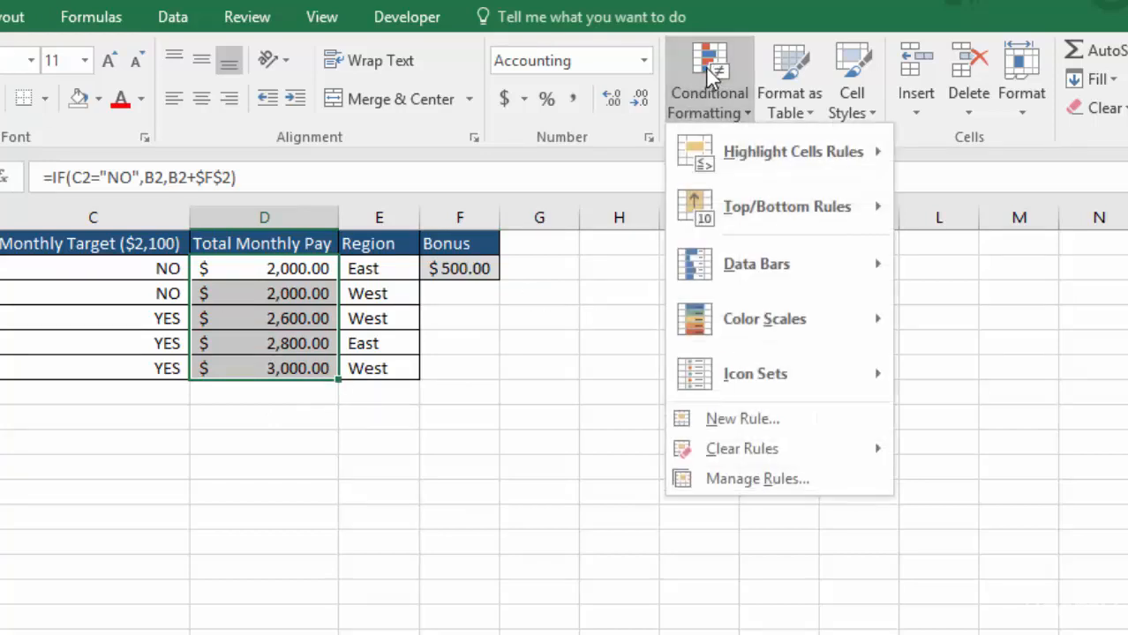
pyautogui.moveTo(771, 210)
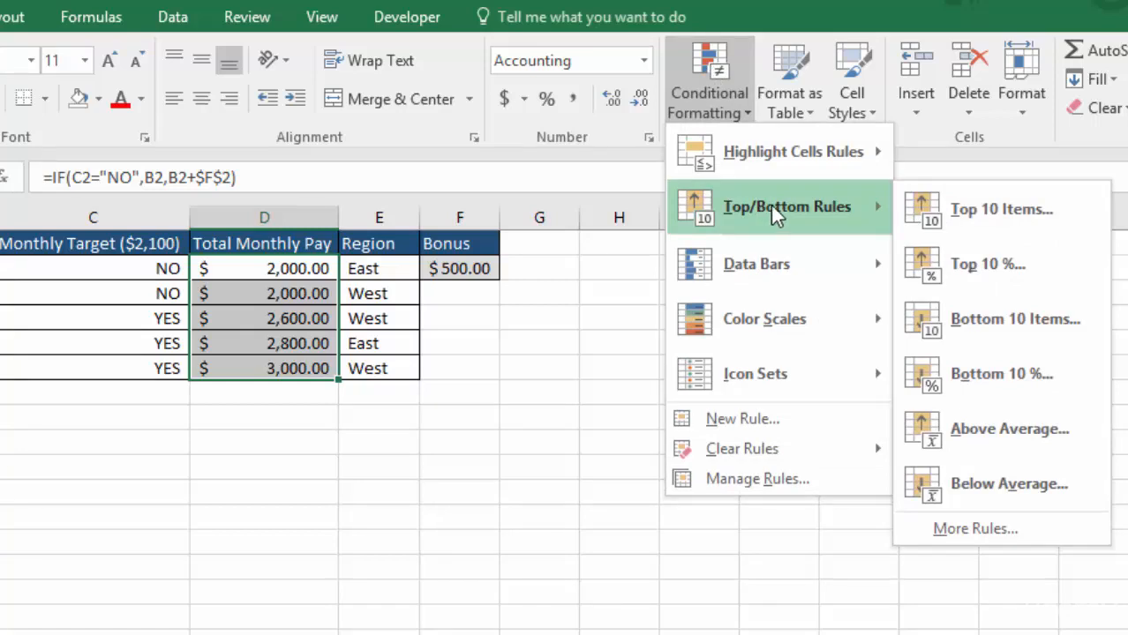
pyautogui.click(994, 205)
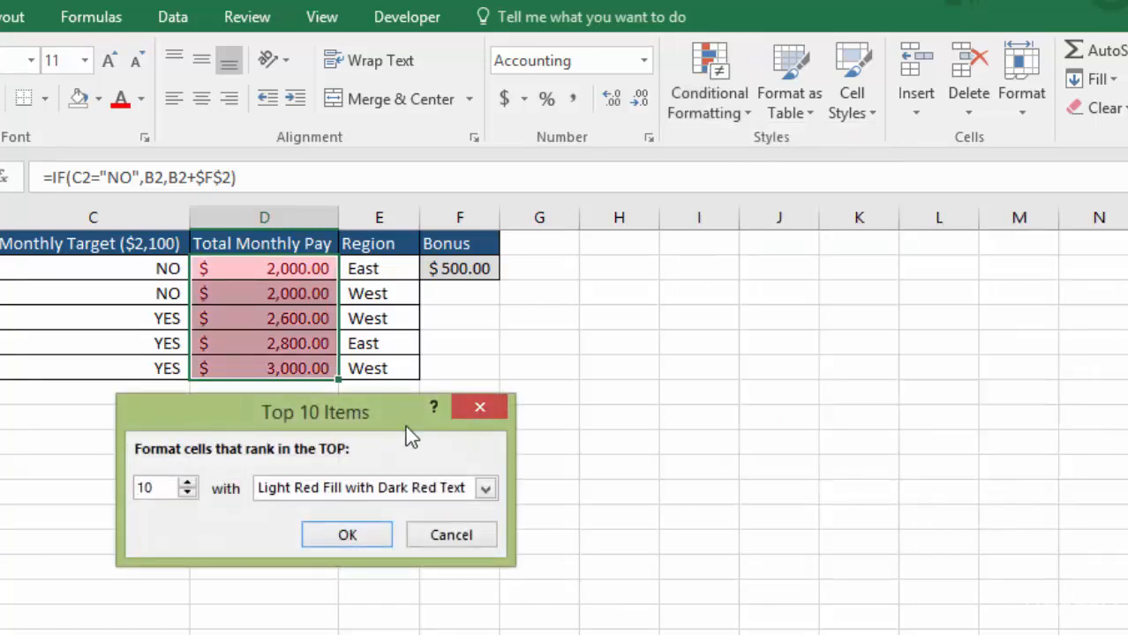
pyautogui.click(188, 491)
pyautogui.click(187, 492)
pyautogui.click(188, 491)
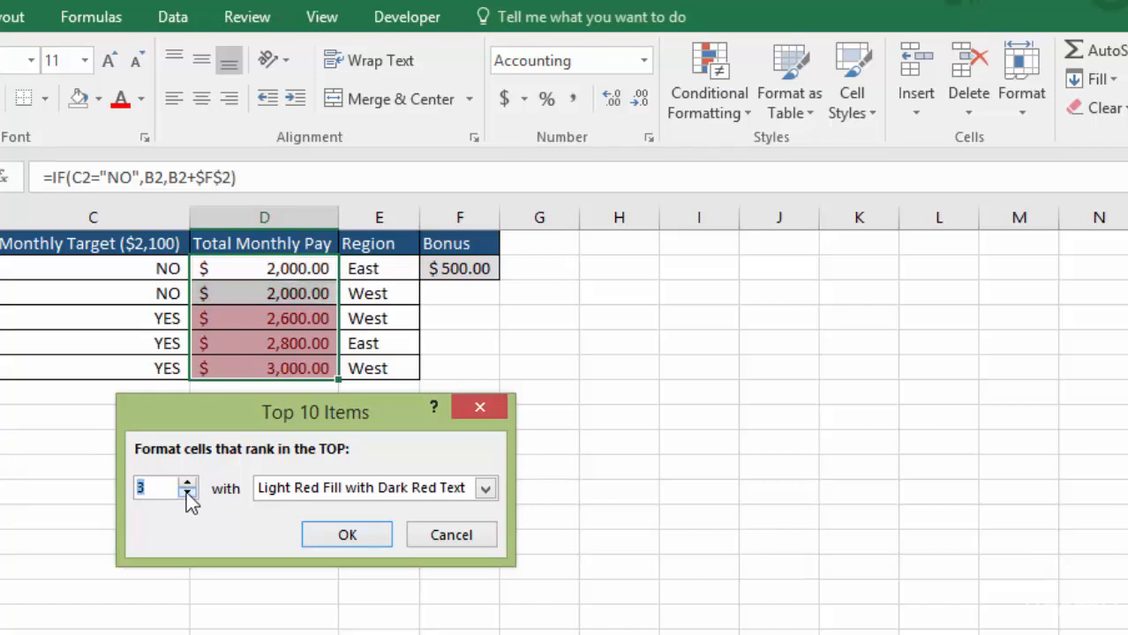
pyautogui.click(187, 493)
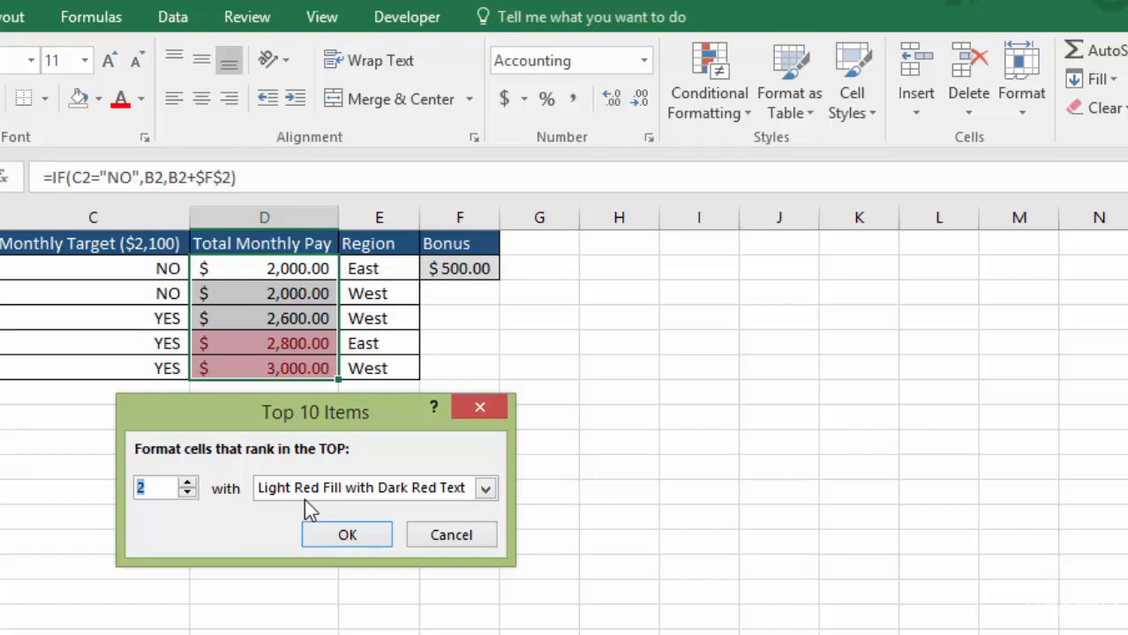
pyautogui.click(349, 539)
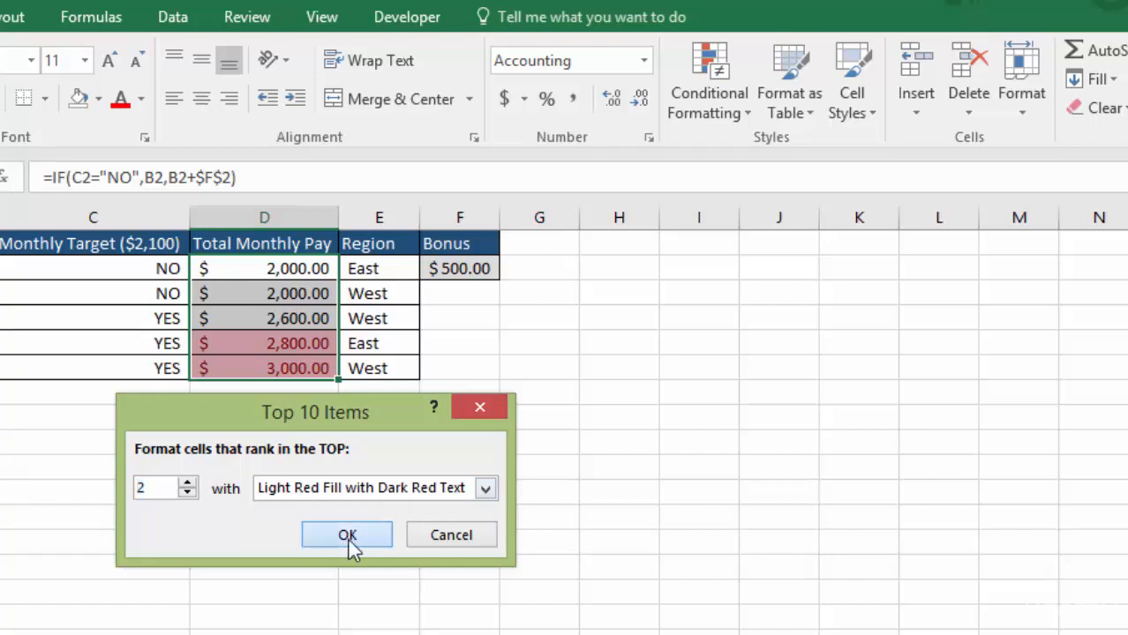
pyautogui.click(433, 438)
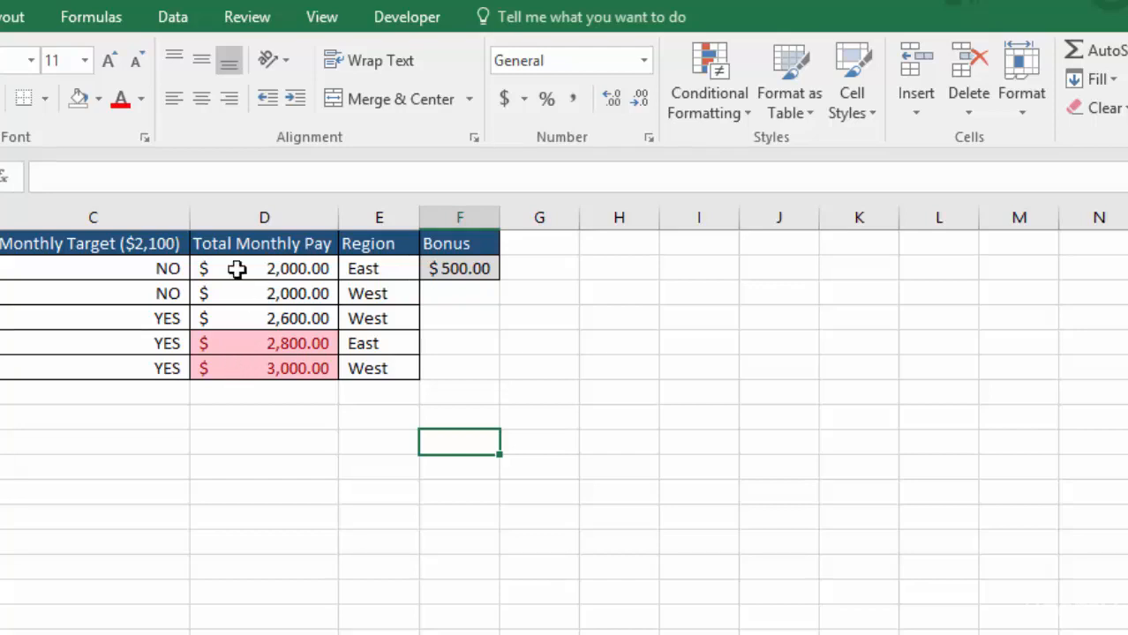
# - Preview Blue Data Bars on D2:D6 and apply the directional icon set with green, yellow and red arrows
pyautogui.moveTo(236, 268); pyautogui.dragTo(231, 368)
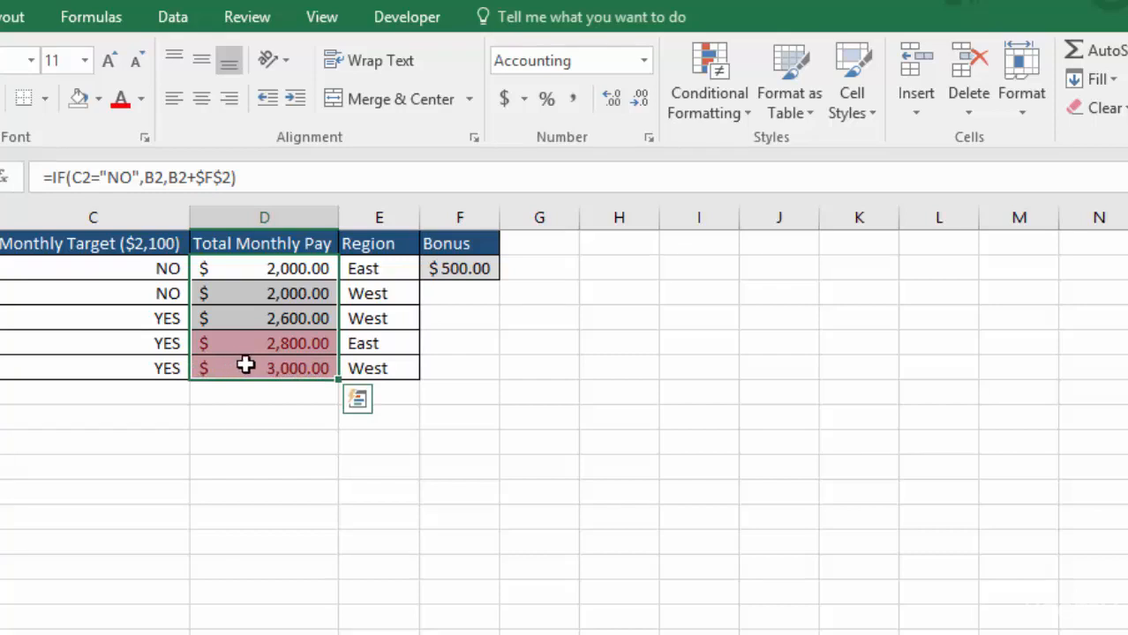
pyautogui.click(707, 70)
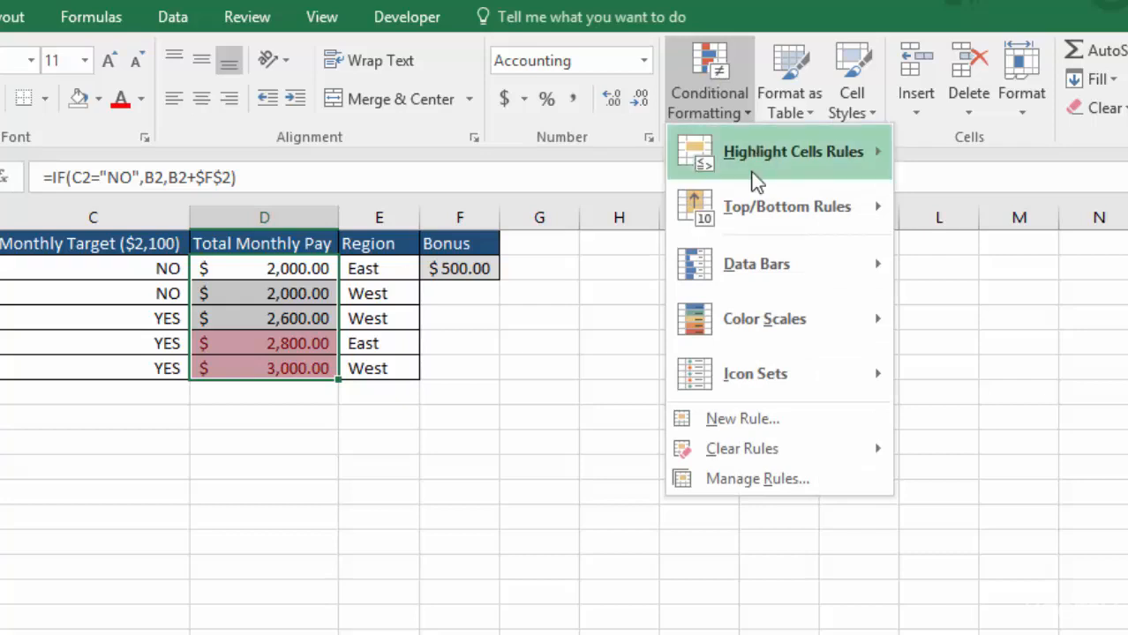
pyautogui.moveTo(746, 270)
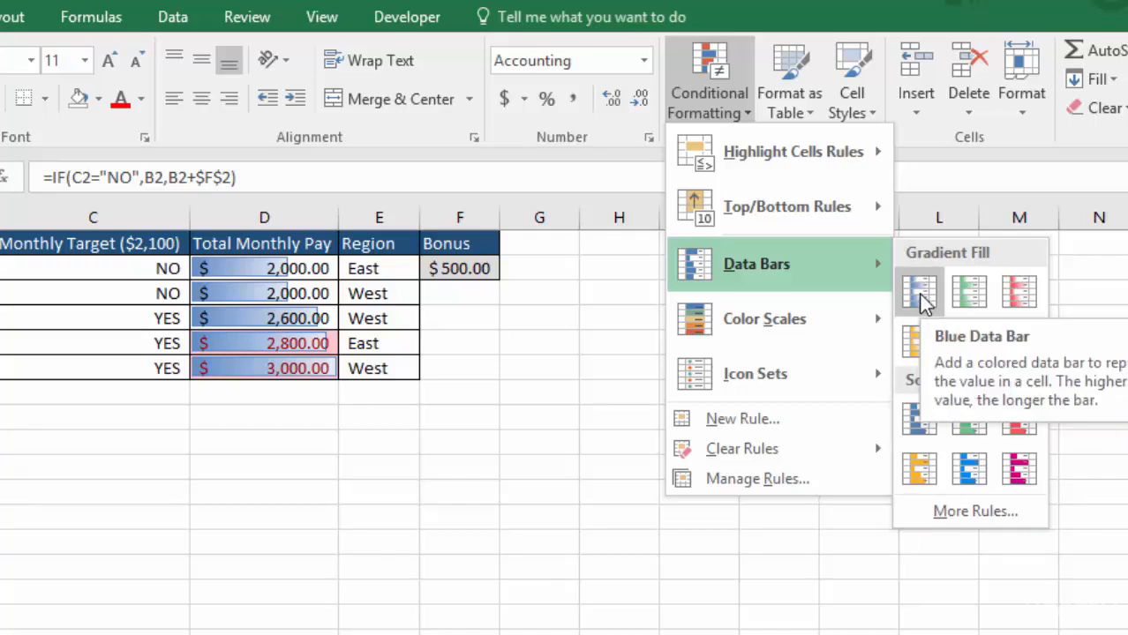
pyautogui.moveTo(752, 378)
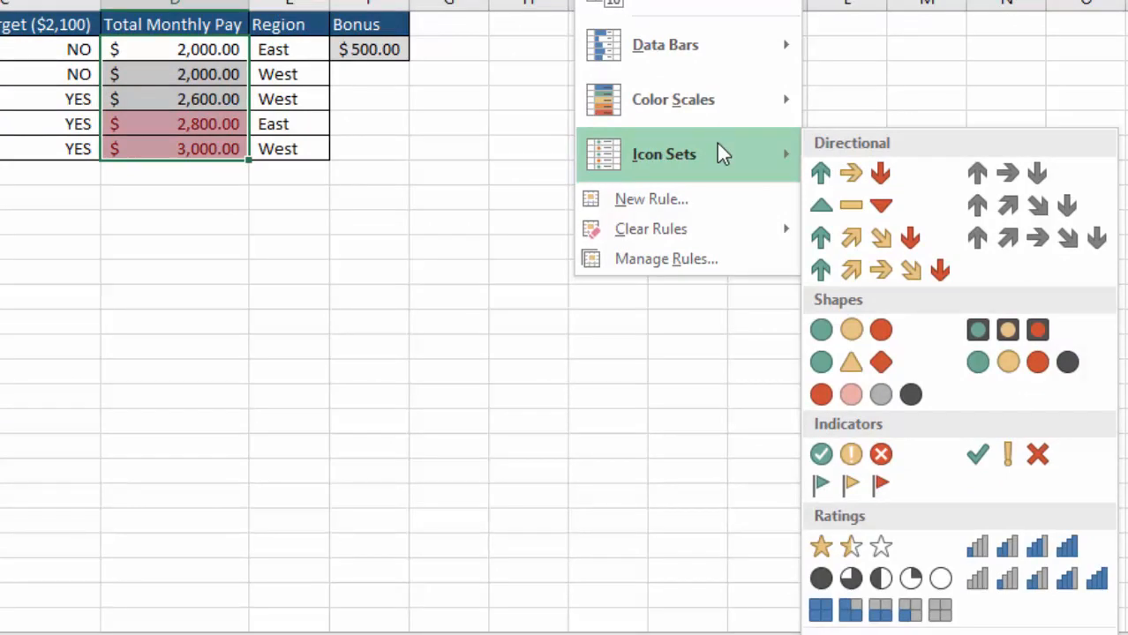
pyautogui.click(876, 179)
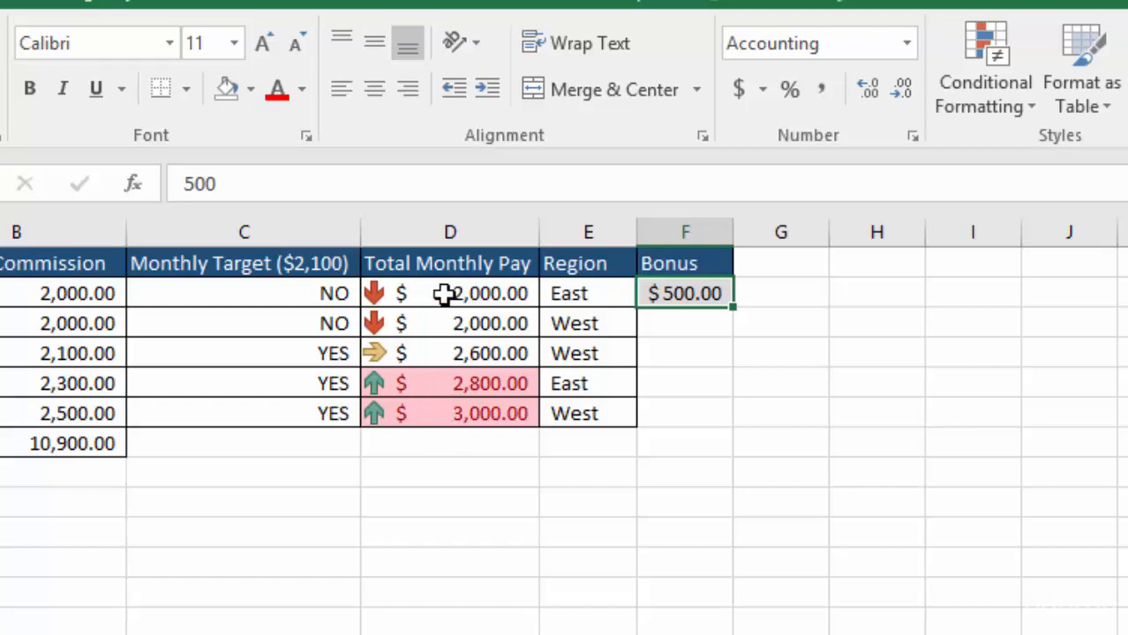
# - Delete the Top 2 conditional formatting rule from the Total Monthly Pay cells D2:D6
pyautogui.moveTo(444, 294); pyautogui.dragTo(444, 422)
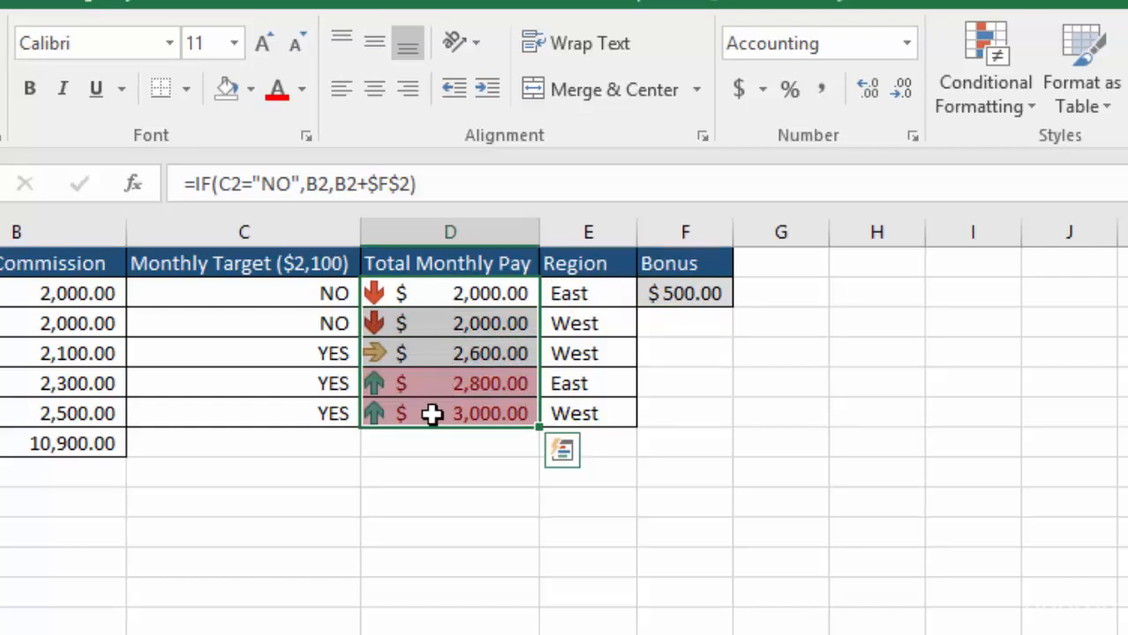
pyautogui.click(988, 54)
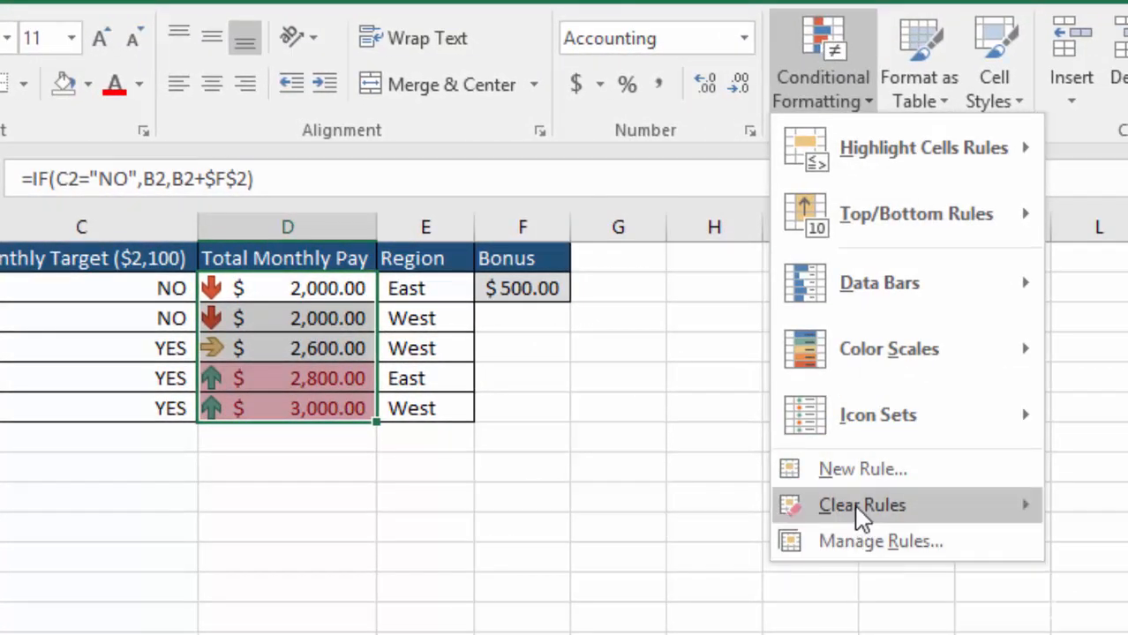
pyautogui.moveTo(859, 512)
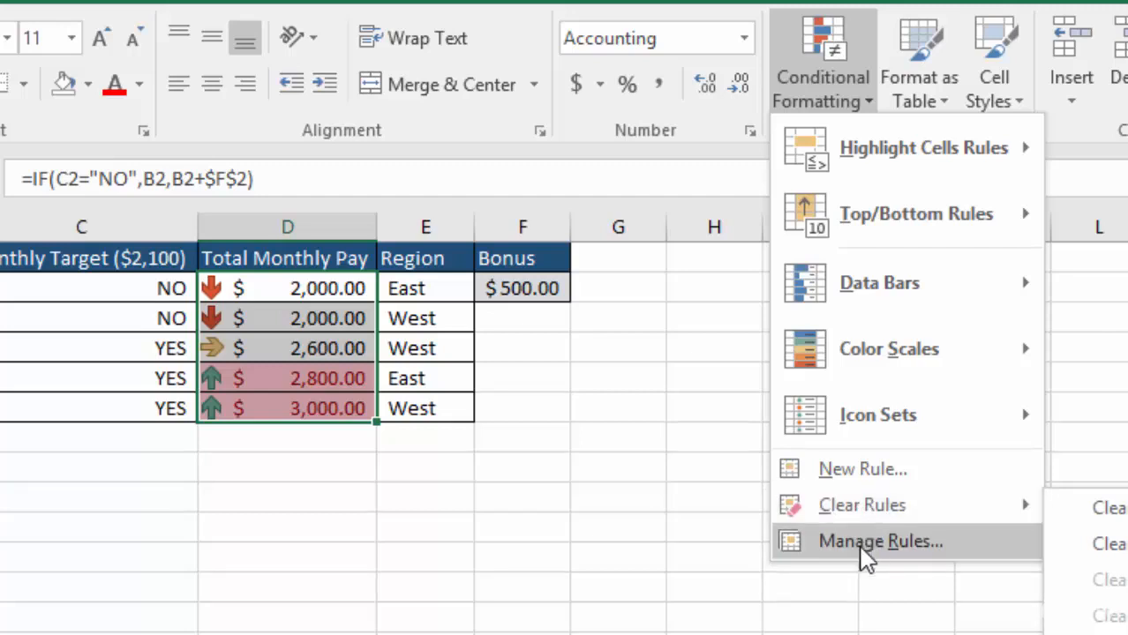
pyautogui.click(864, 542)
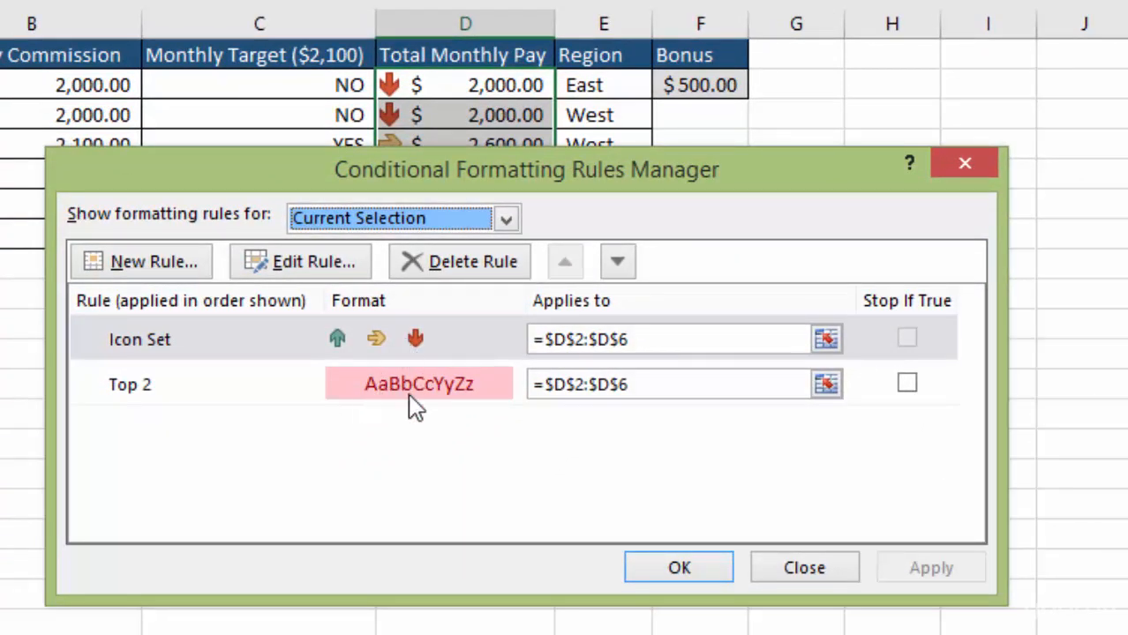
pyautogui.click(257, 397)
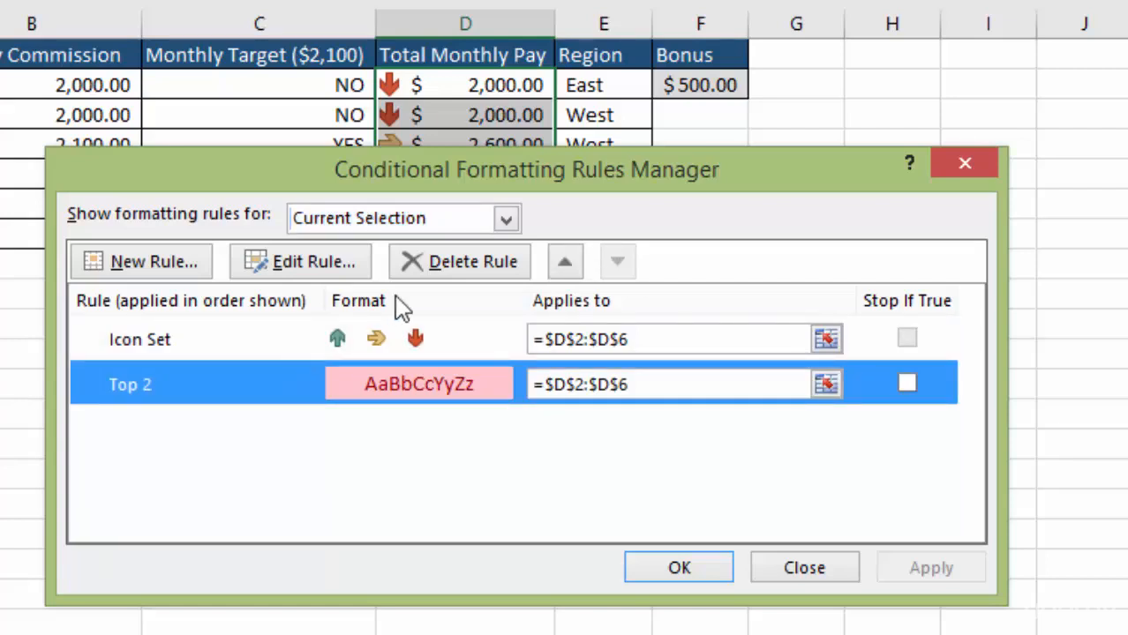
pyautogui.click(465, 265)
pyautogui.click(676, 567)
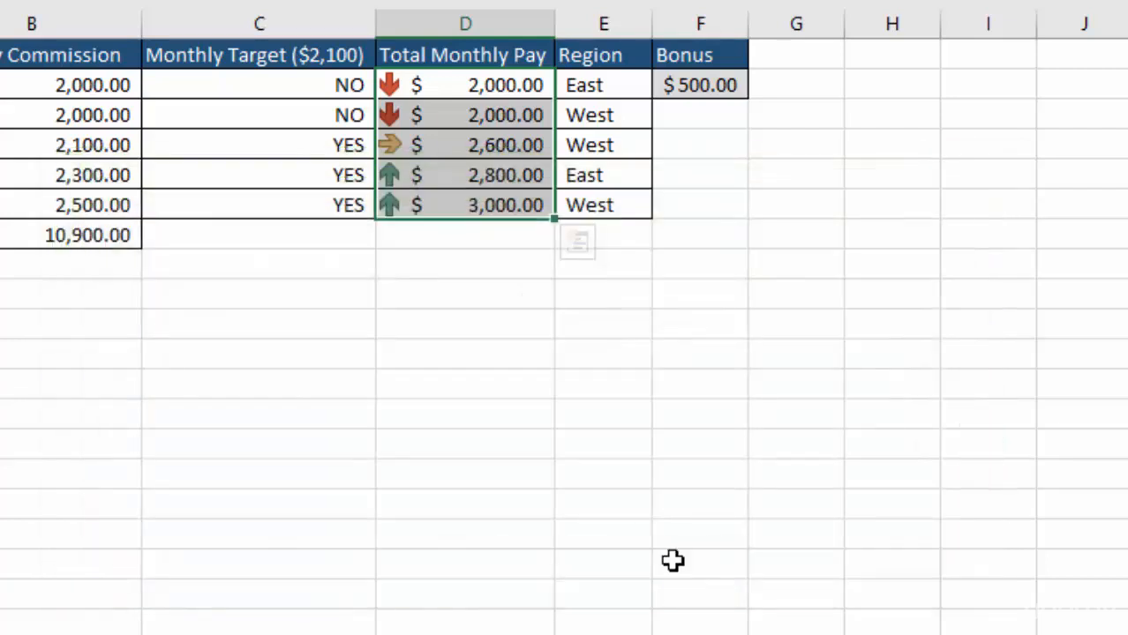
# - Create a conditional formatting rule for D2:D6 that uses the formula =AND(E2="west",D2>2500) to determine which cells to format
pyautogui.click(803, 239)
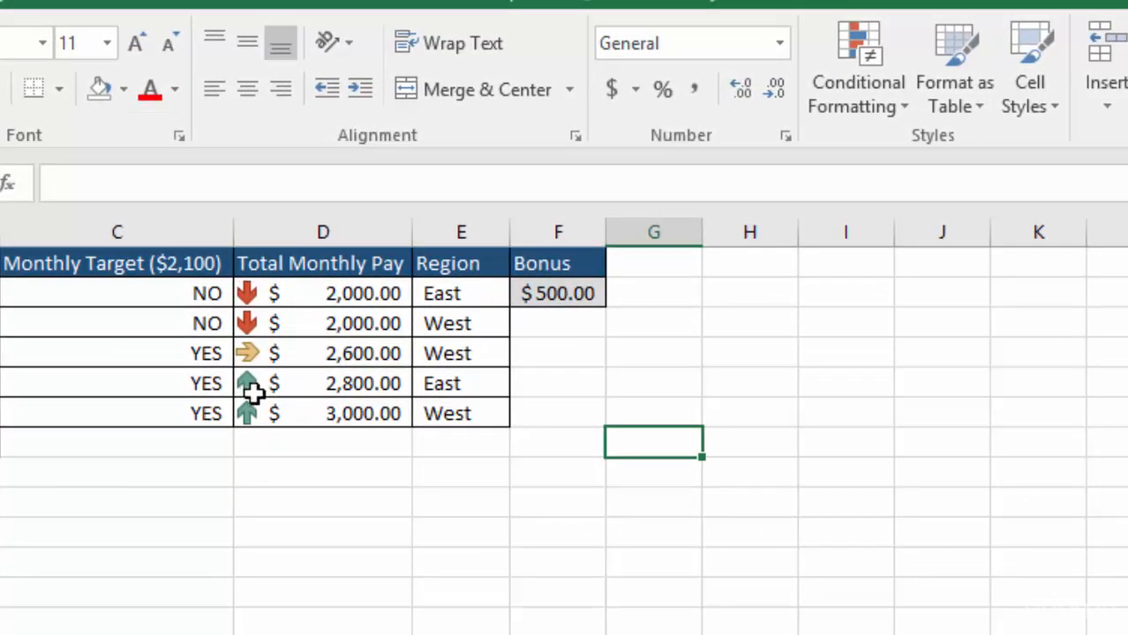
pyautogui.moveTo(323, 293); pyautogui.dragTo(323, 413)
pyautogui.click(844, 57)
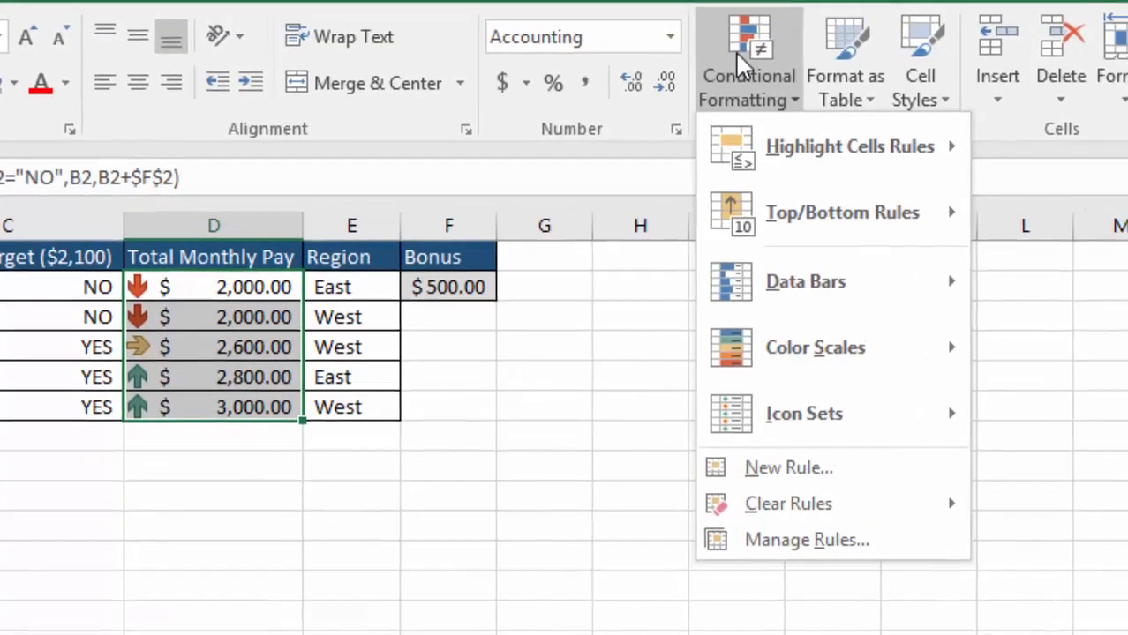
pyautogui.moveTo(921, 298)
pyautogui.moveTo(764, 349)
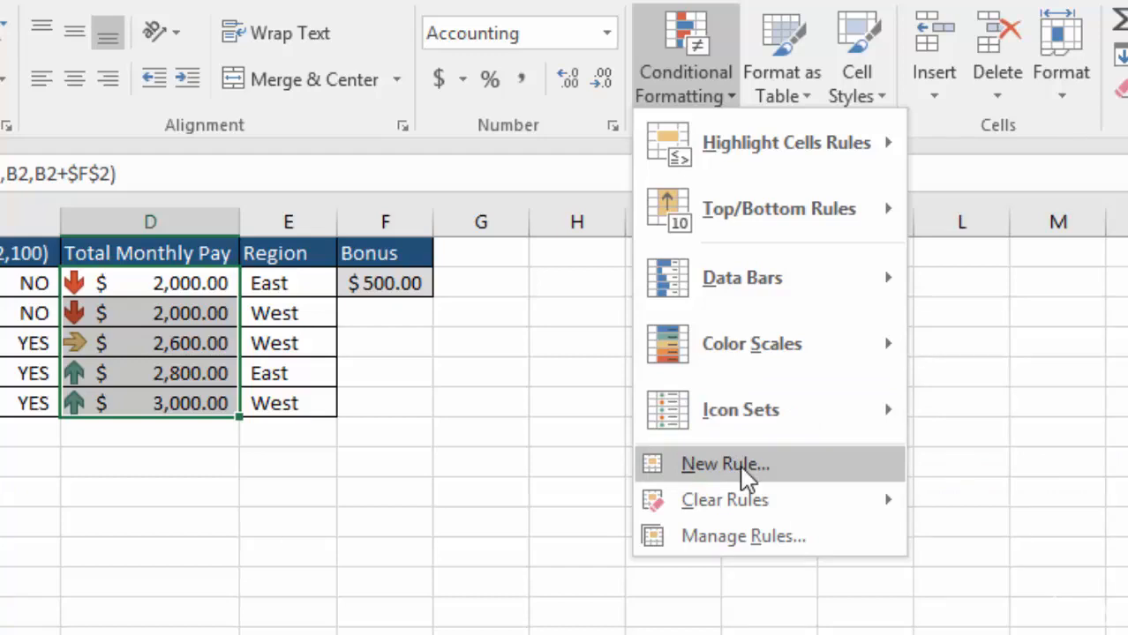
pyautogui.click(741, 468)
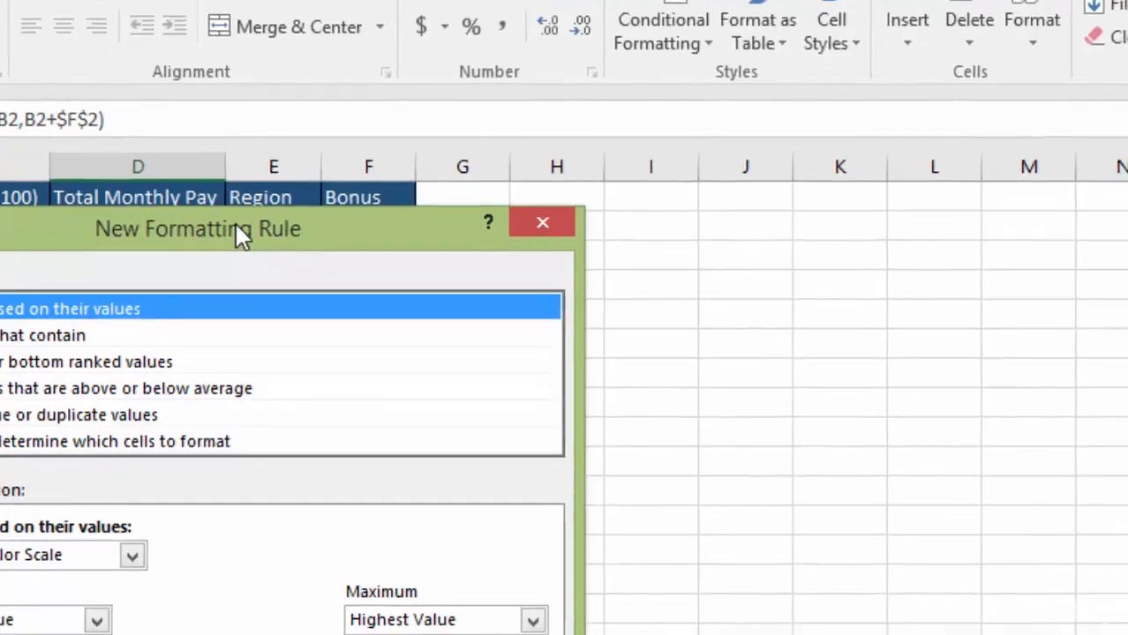
pyautogui.moveTo(235, 222); pyautogui.dragTo(728, 203)
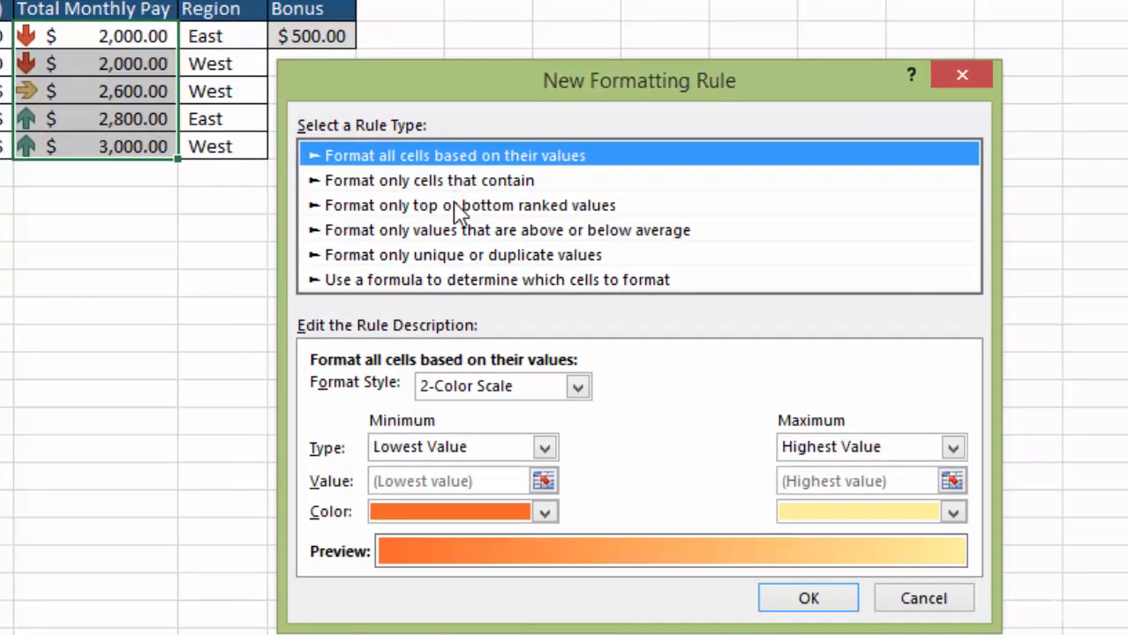
pyautogui.click(481, 281)
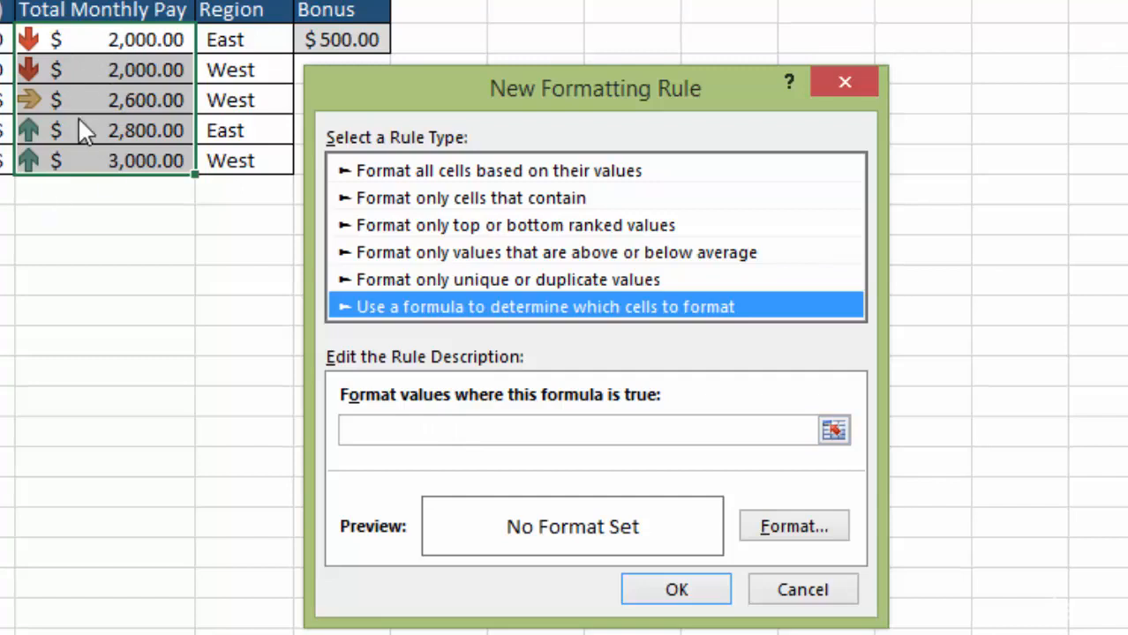
pyautogui.click(430, 431)
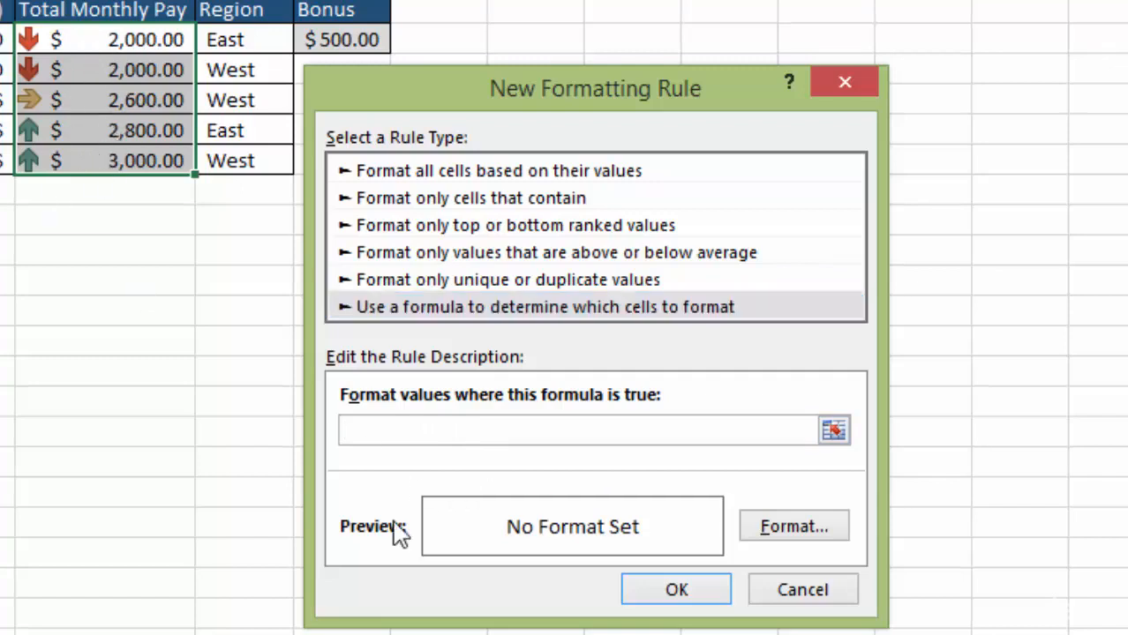
pyautogui.write('=and(E2="')
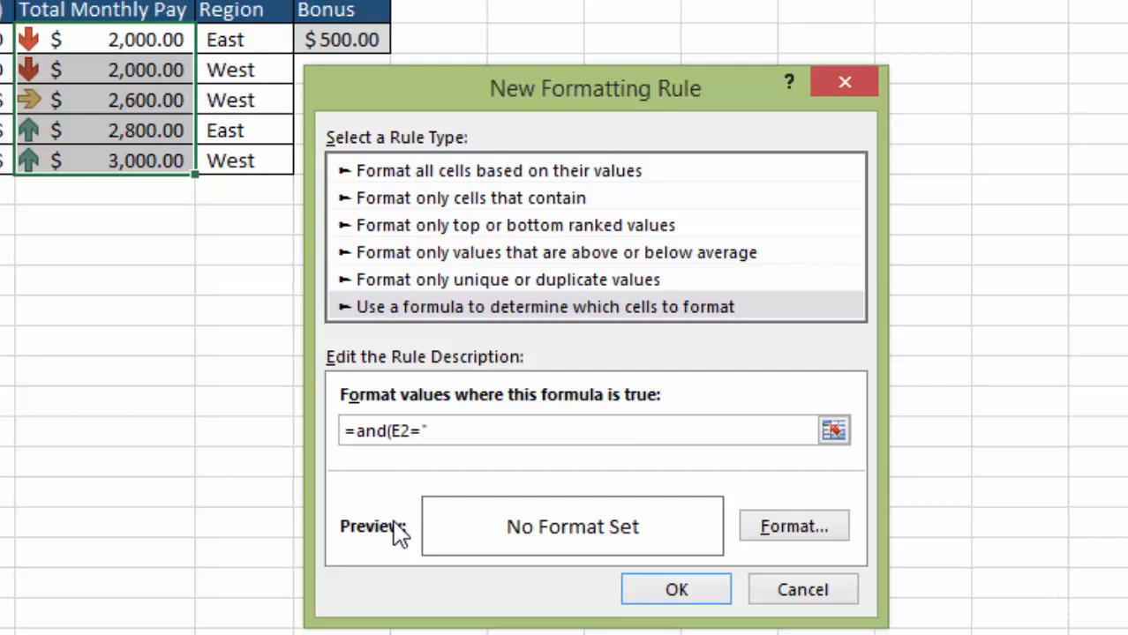
pyautogui.write('west",D')
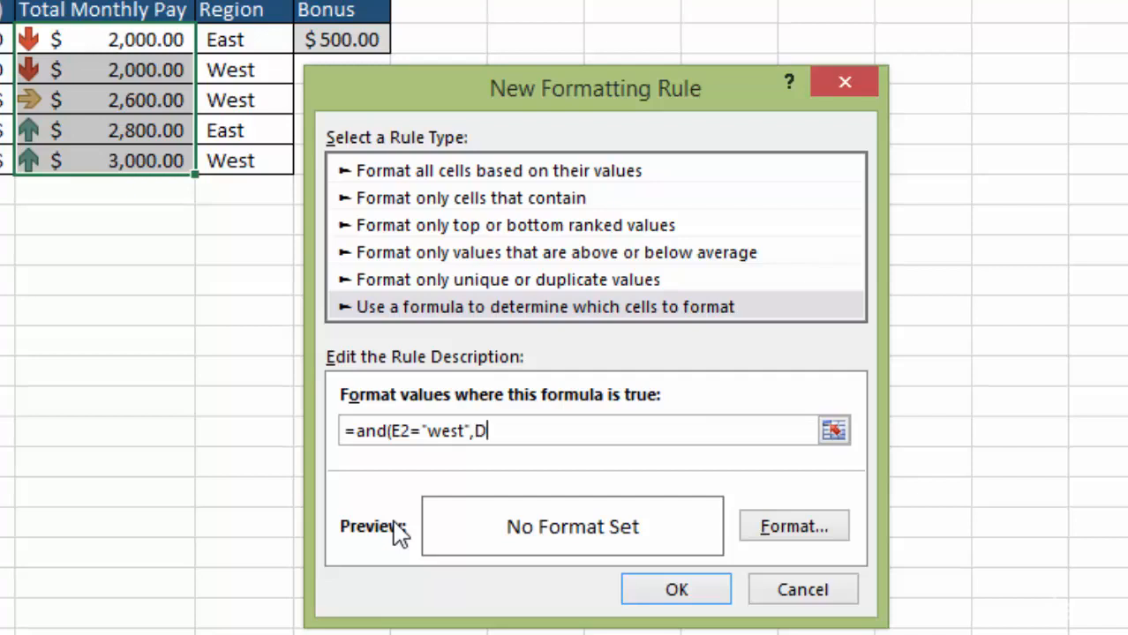
pyautogui.write('2>2500')
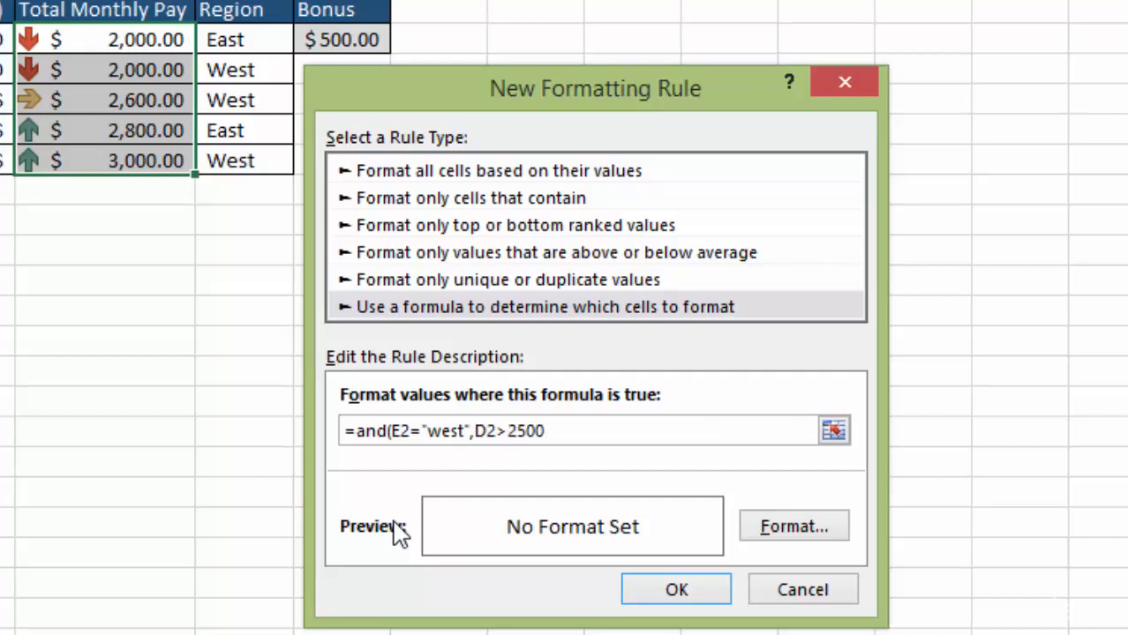
pyautogui.write(')')
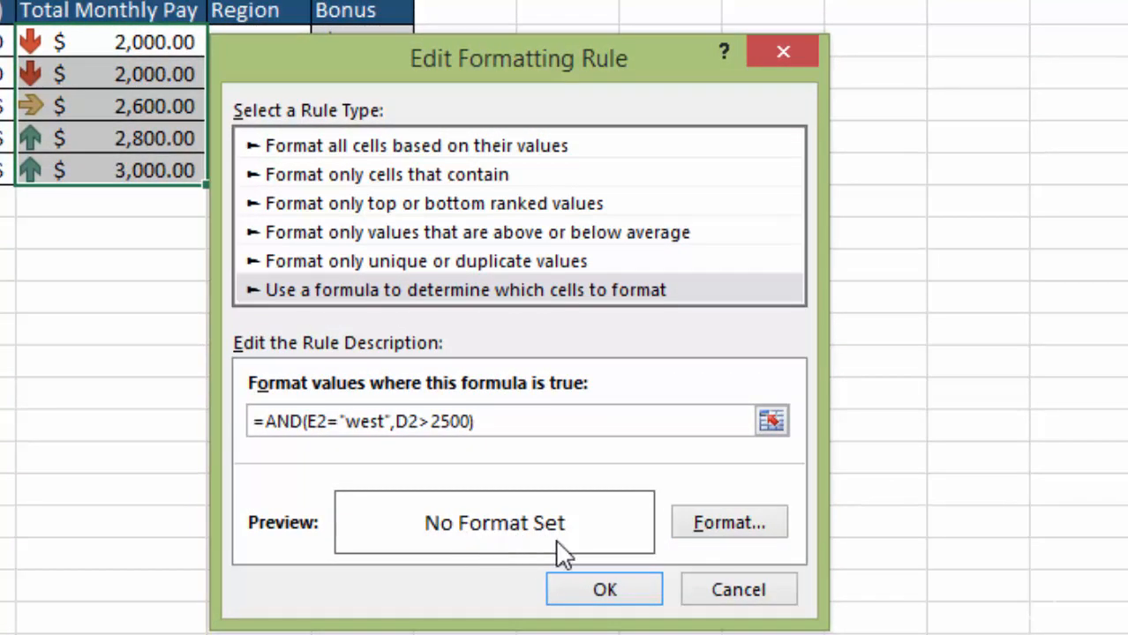
# - Give the formula rule a yellow background fill and apply it to the Total Monthly Pay cells
pyautogui.click(748, 535)
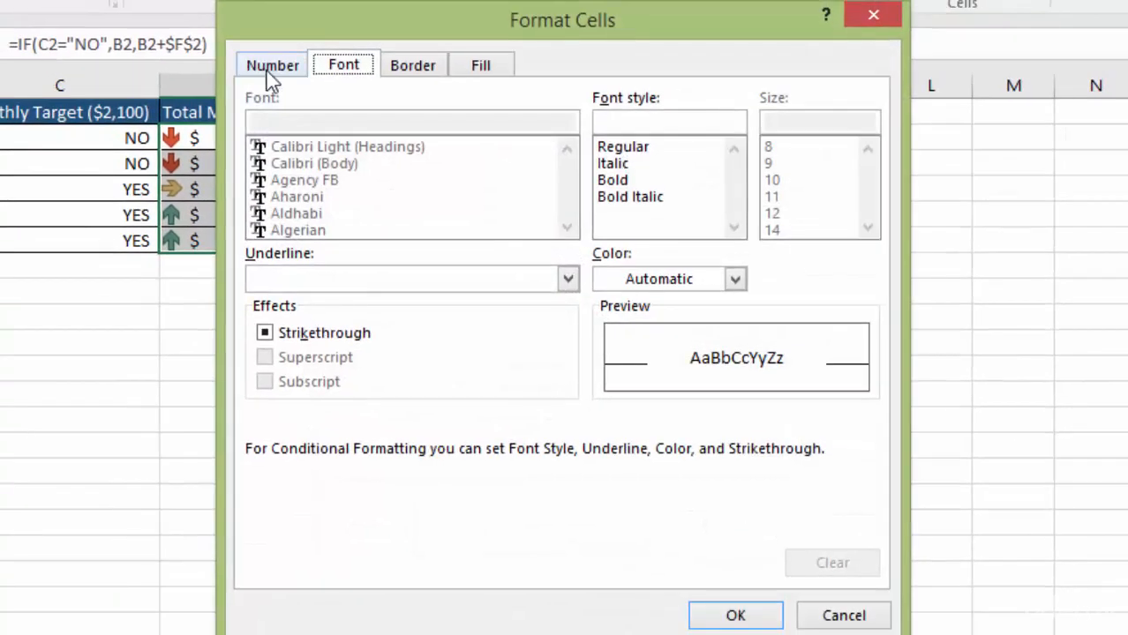
pyautogui.click(271, 68)
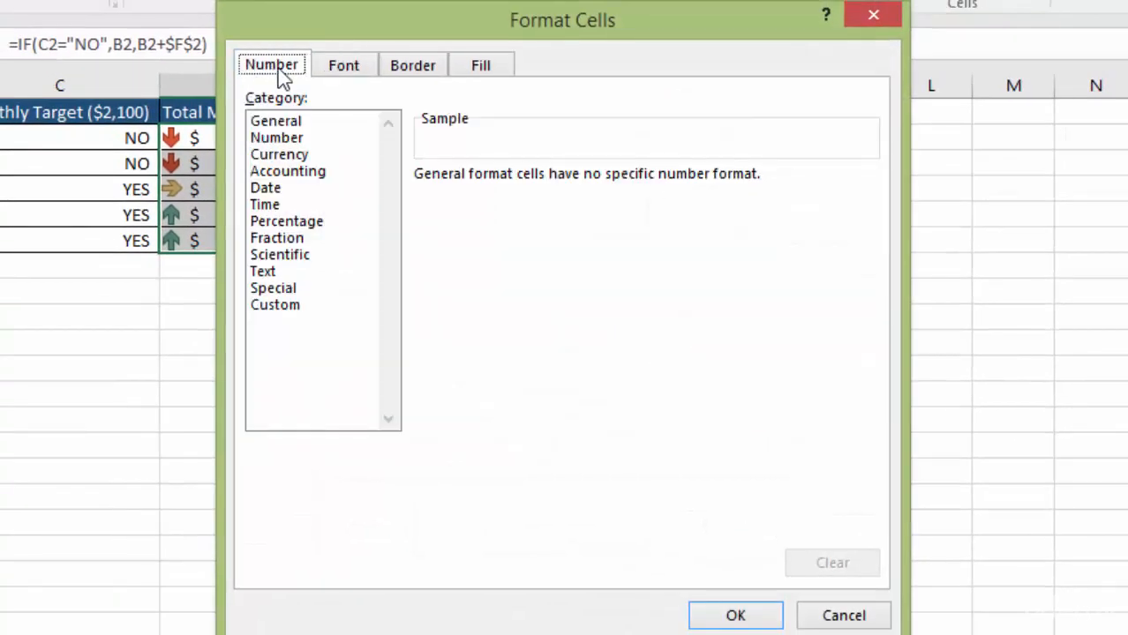
pyautogui.click(344, 74)
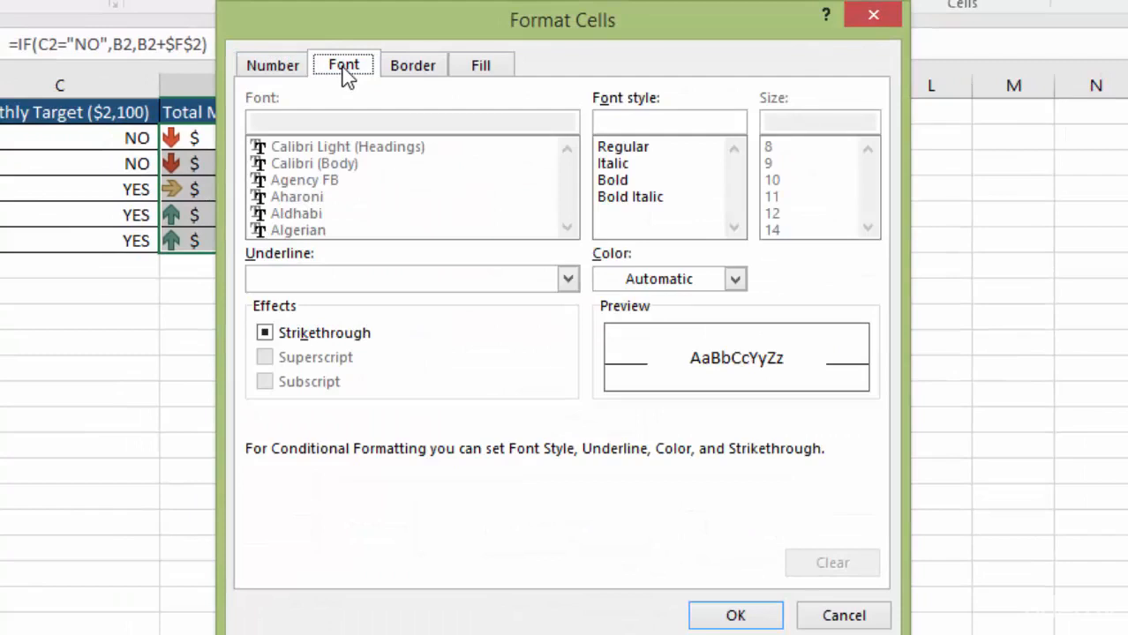
pyautogui.click(410, 73)
pyautogui.click(488, 70)
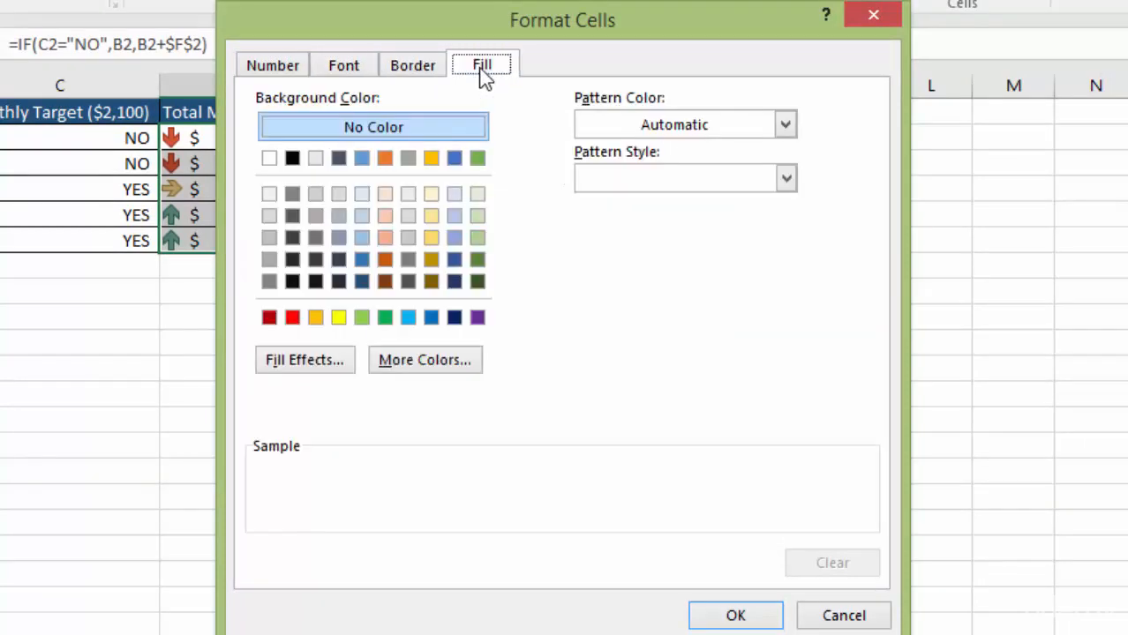
pyautogui.click(339, 316)
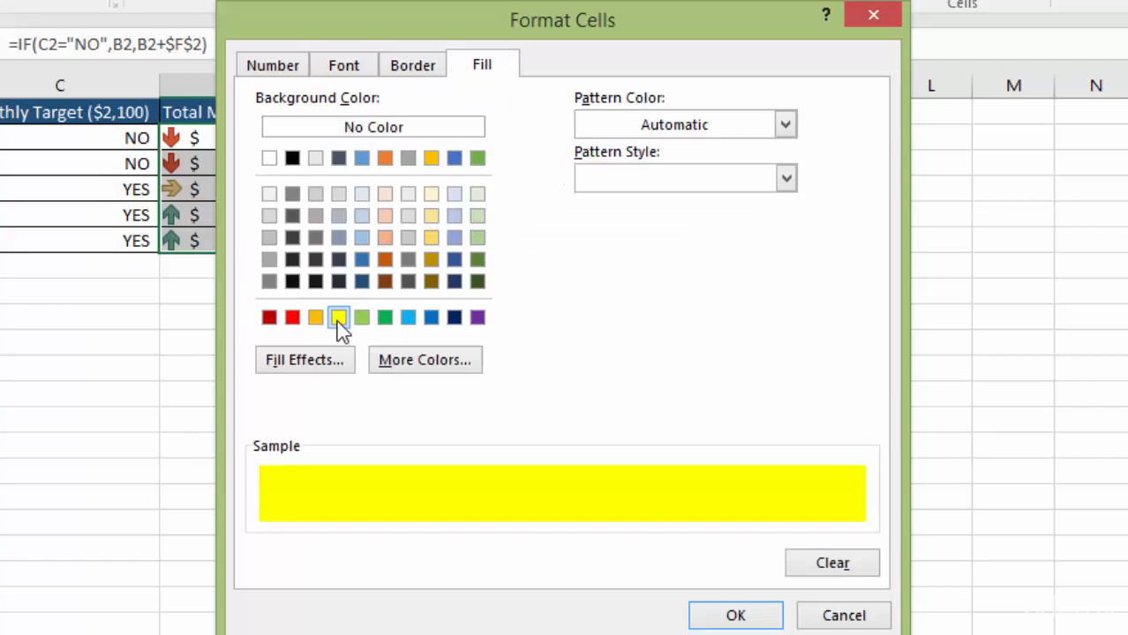
pyautogui.click(756, 621)
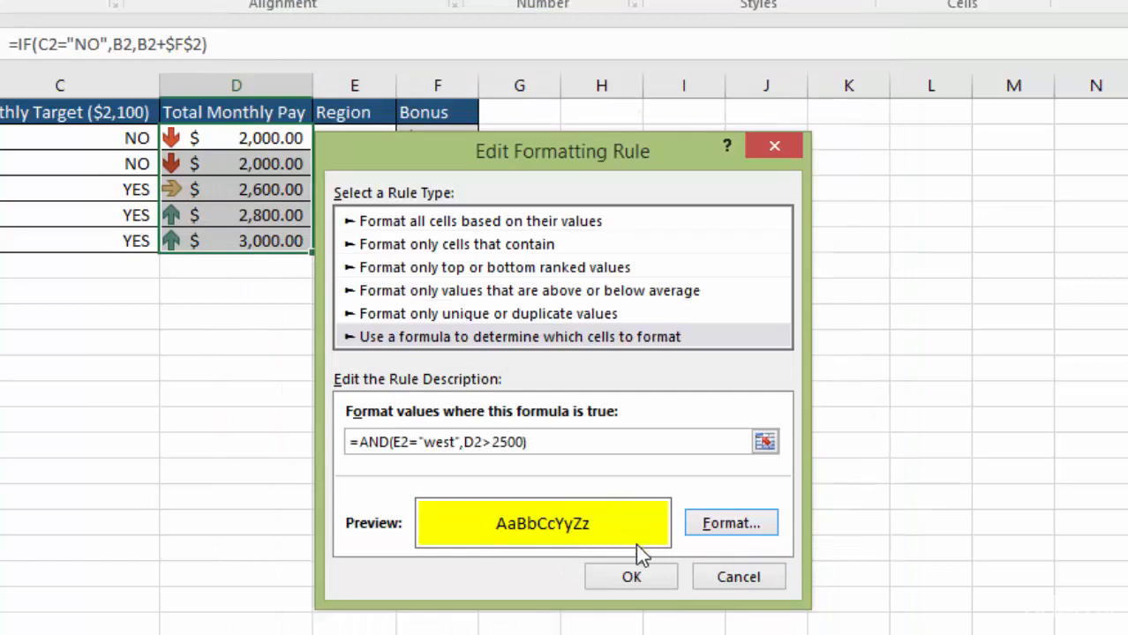
pyautogui.click(629, 578)
pyautogui.click(717, 543)
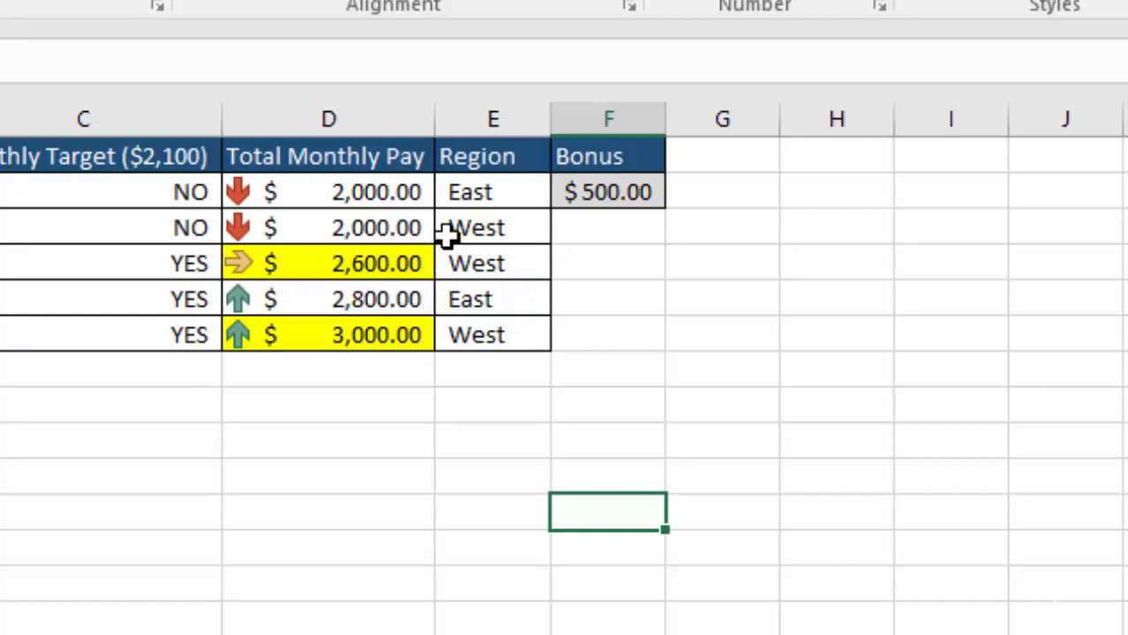
# - Edit the yellow-fill formula rule on D2:D6 to =AND(E2="west",D2<2500) and apply the change
pyautogui.moveTo(342, 194); pyautogui.dragTo(339, 334)
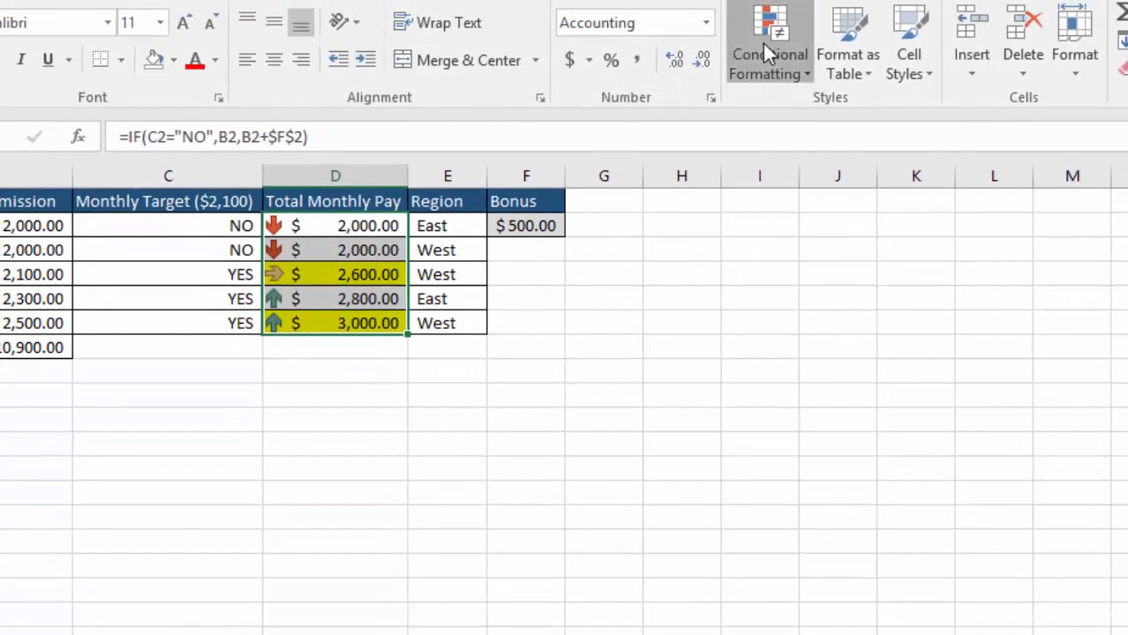
pyautogui.click(828, 31)
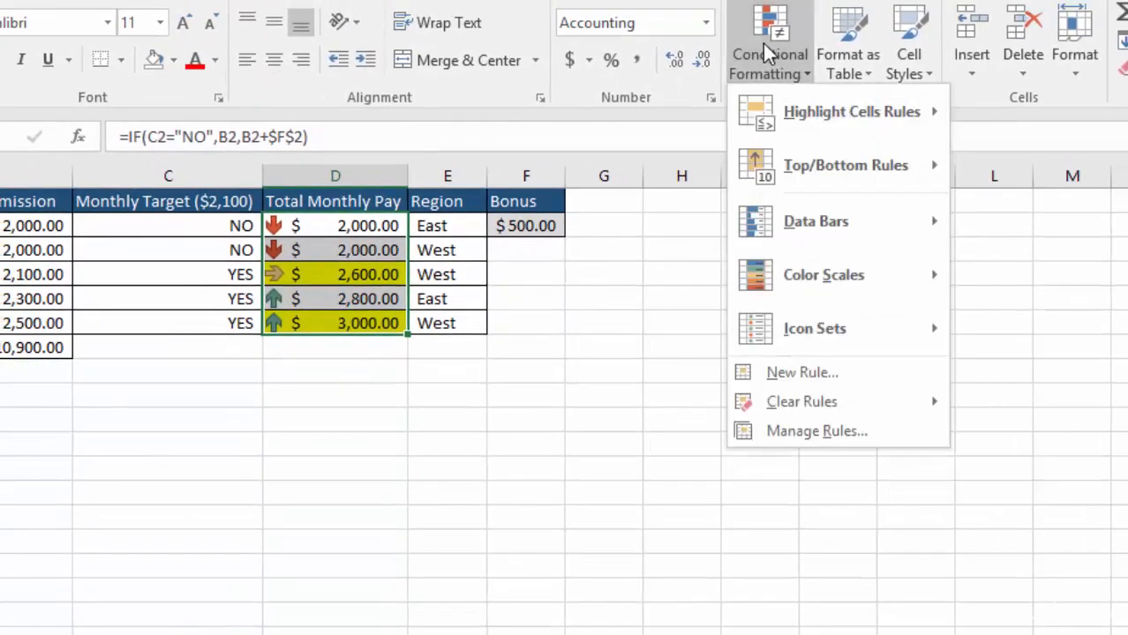
pyautogui.click(820, 433)
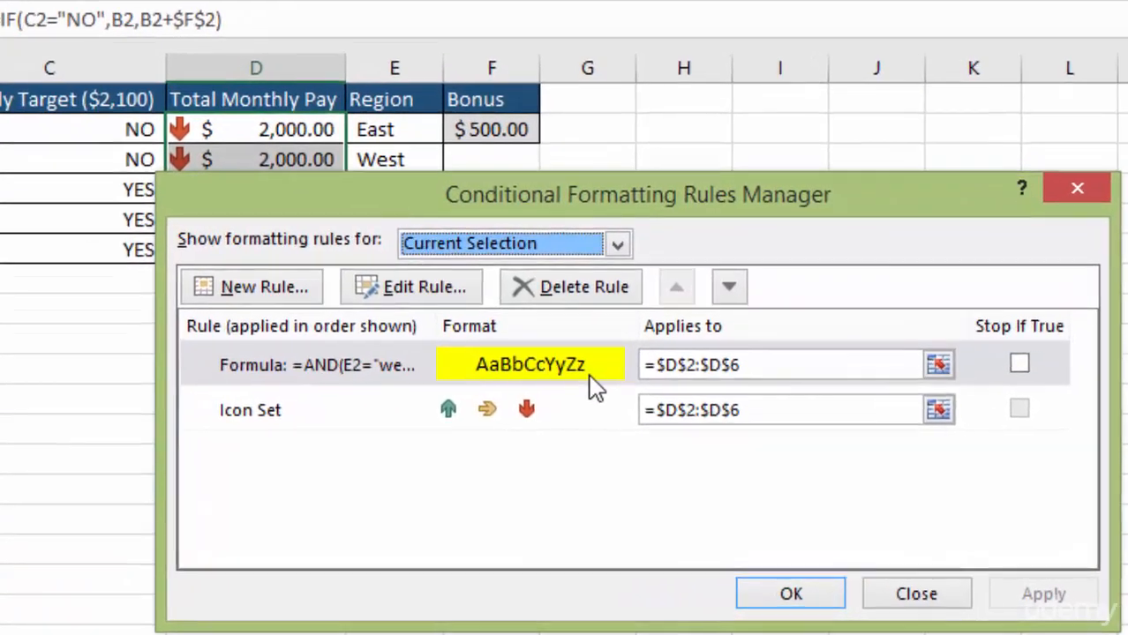
pyautogui.click(357, 367)
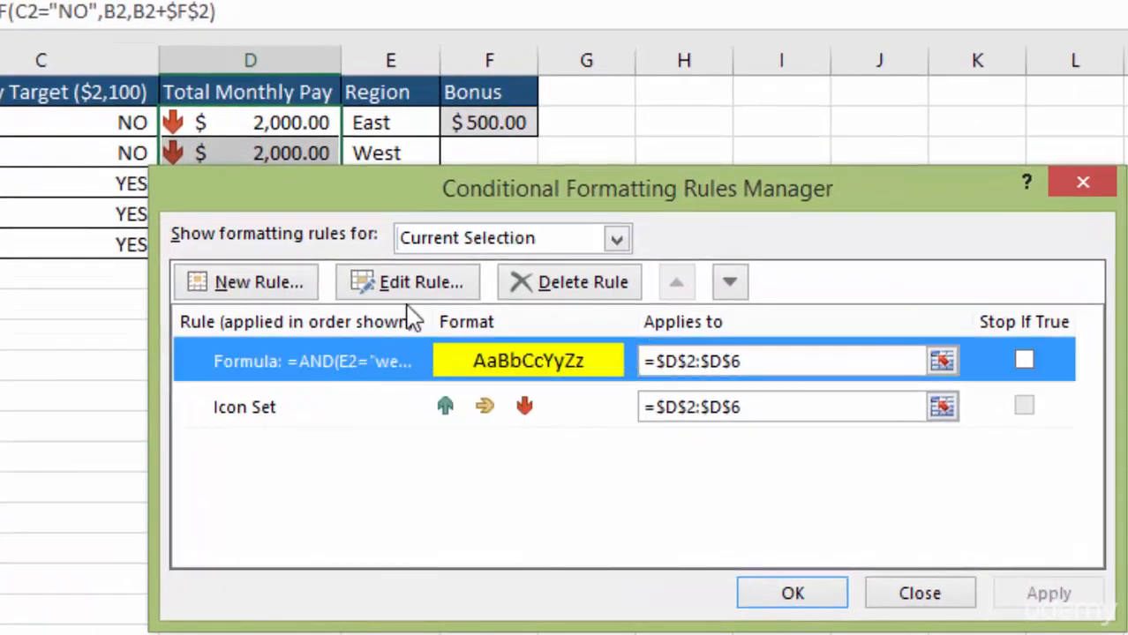
pyautogui.click(427, 288)
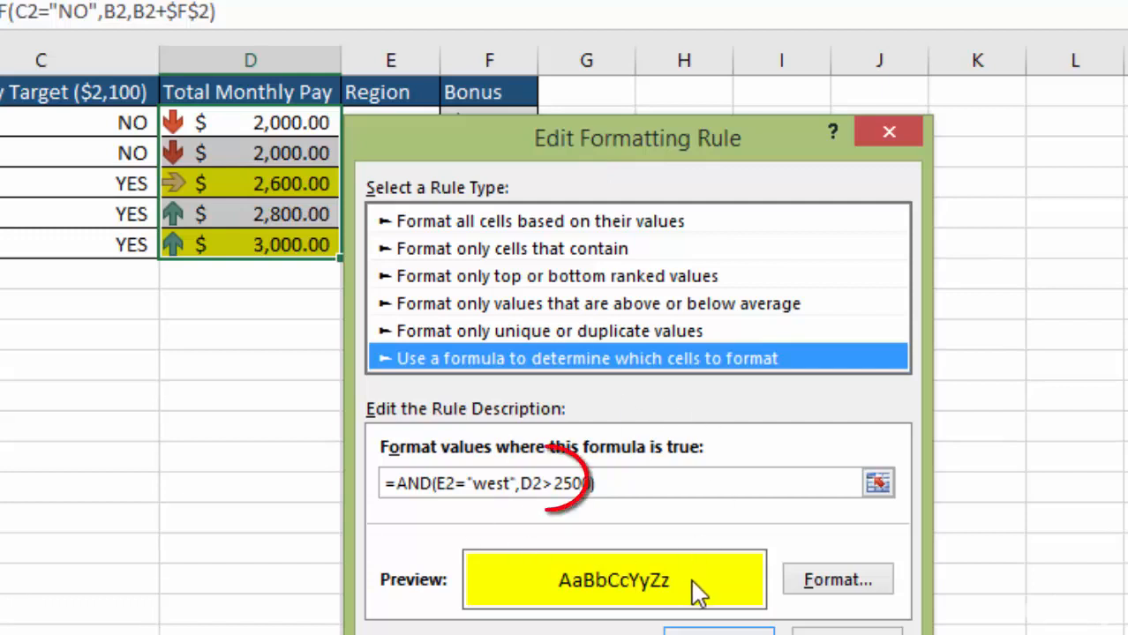
pyautogui.click(555, 480)
pyautogui.press('BackSpace')
pyautogui.write('<')
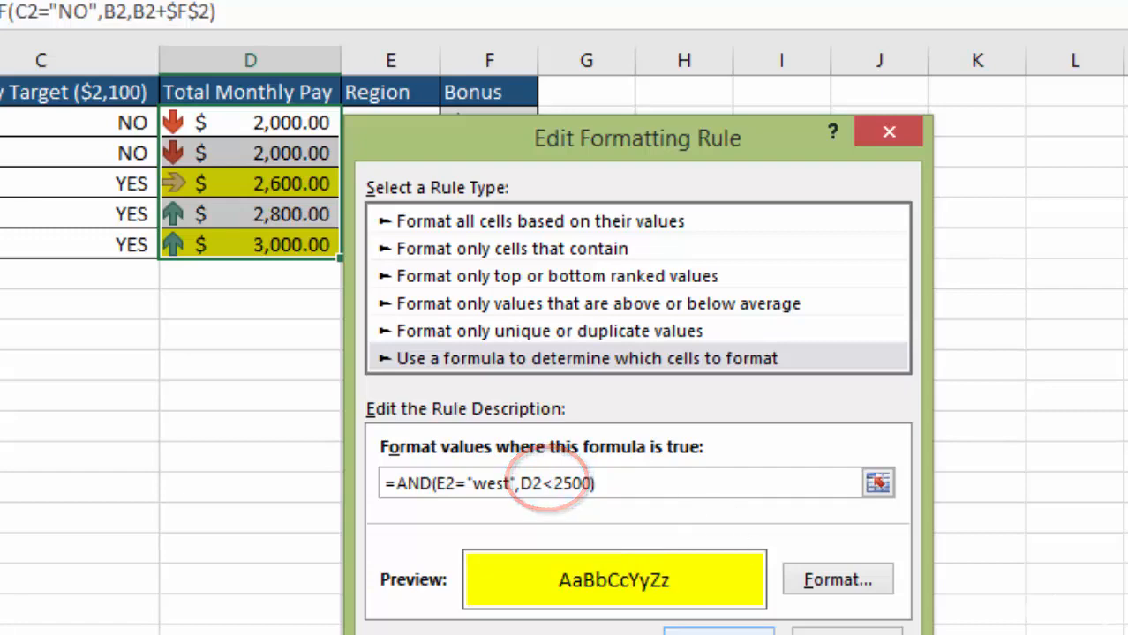
pyautogui.click(719, 630)
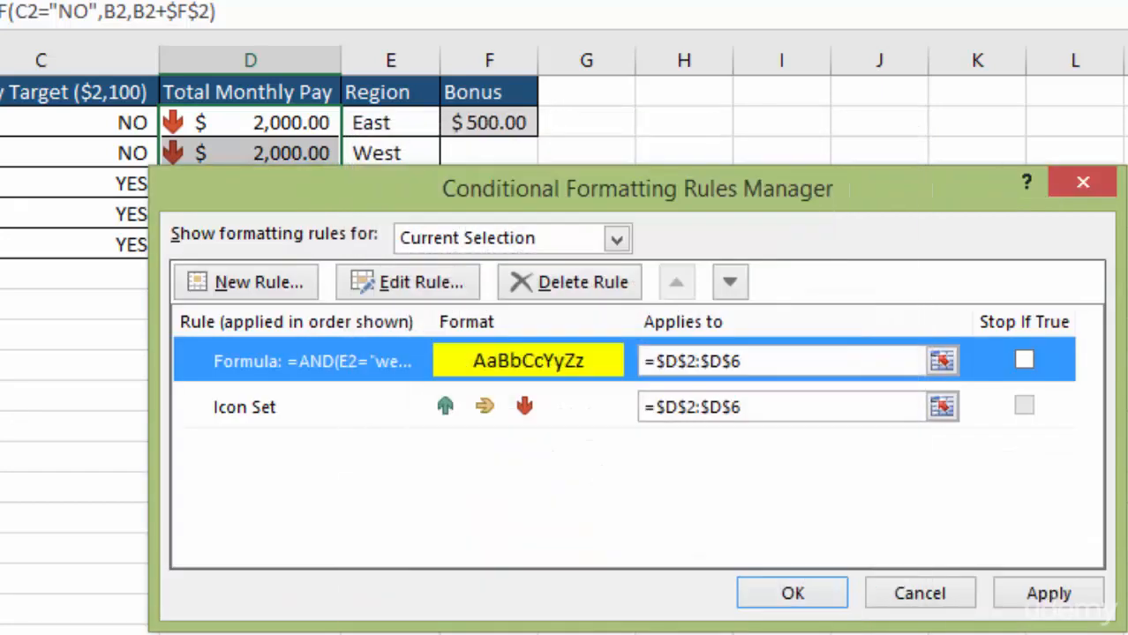
pyautogui.click(1048, 594)
pyautogui.click(792, 594)
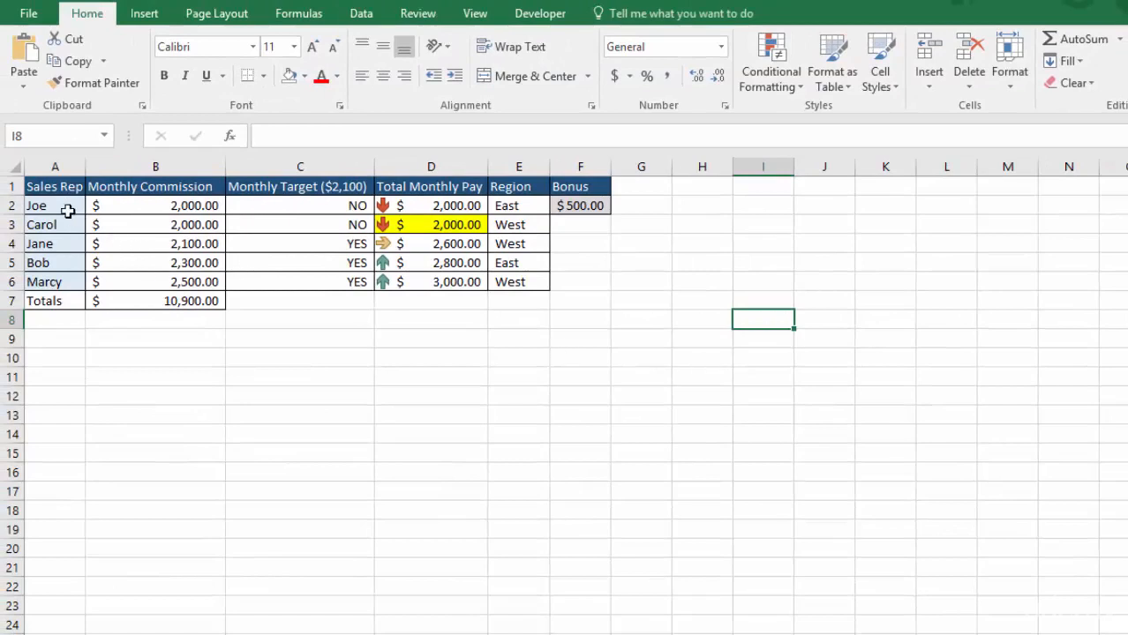
# - Format A1:E6 as a table with headers, using a light black-and-white banded table style
pyautogui.moveTo(53, 187); pyautogui.dragTo(513, 279)
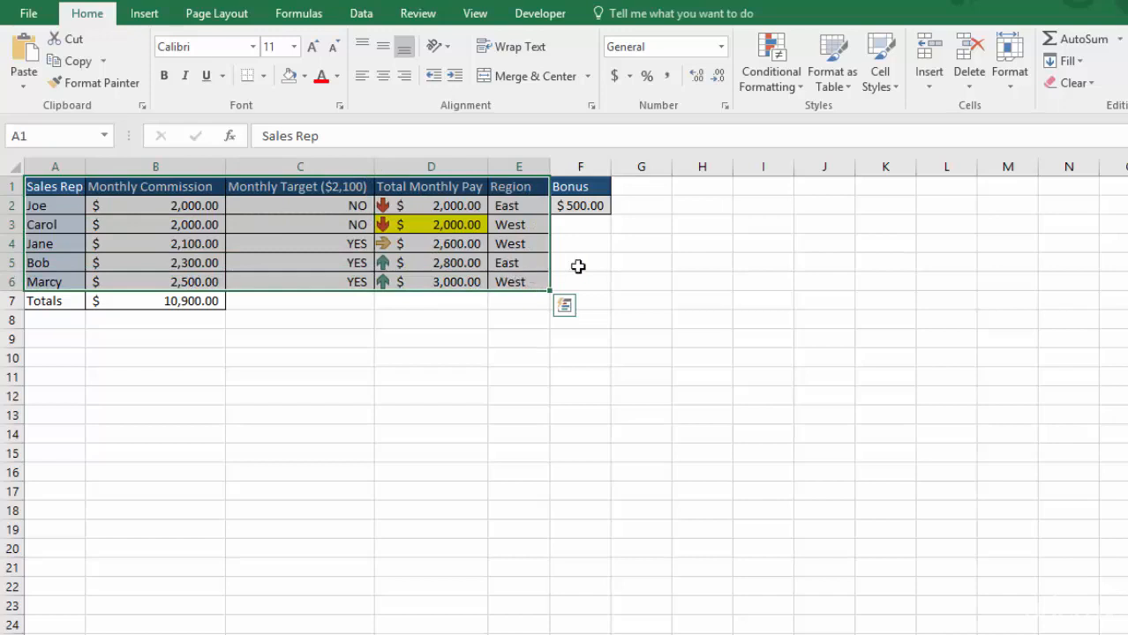
pyautogui.click(830, 55)
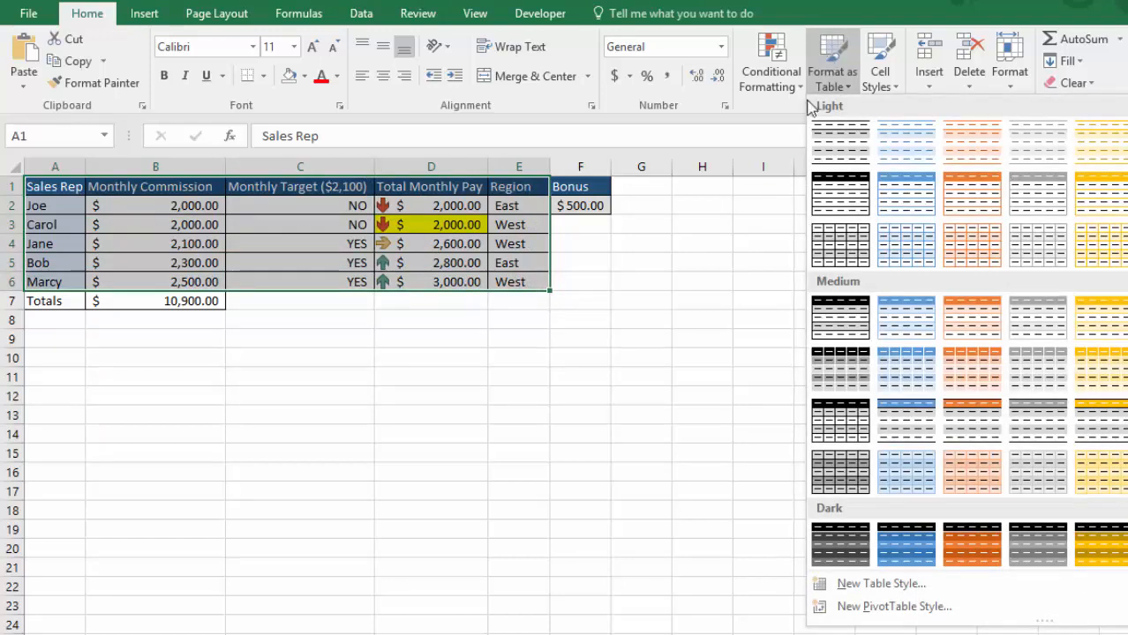
pyautogui.click(827, 153)
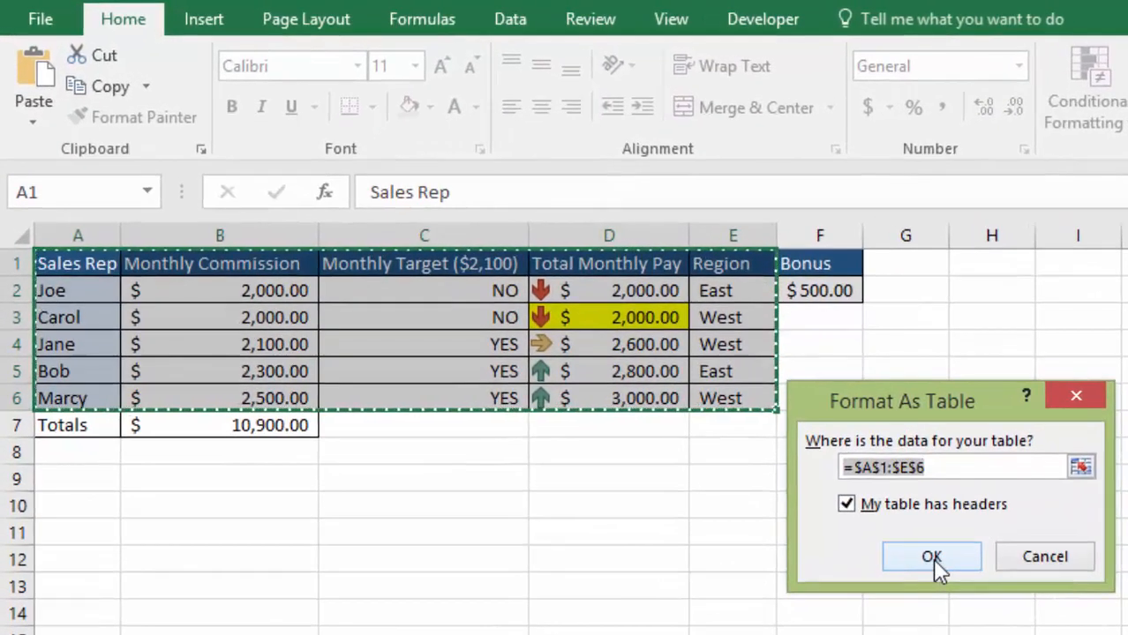
pyautogui.click(837, 499)
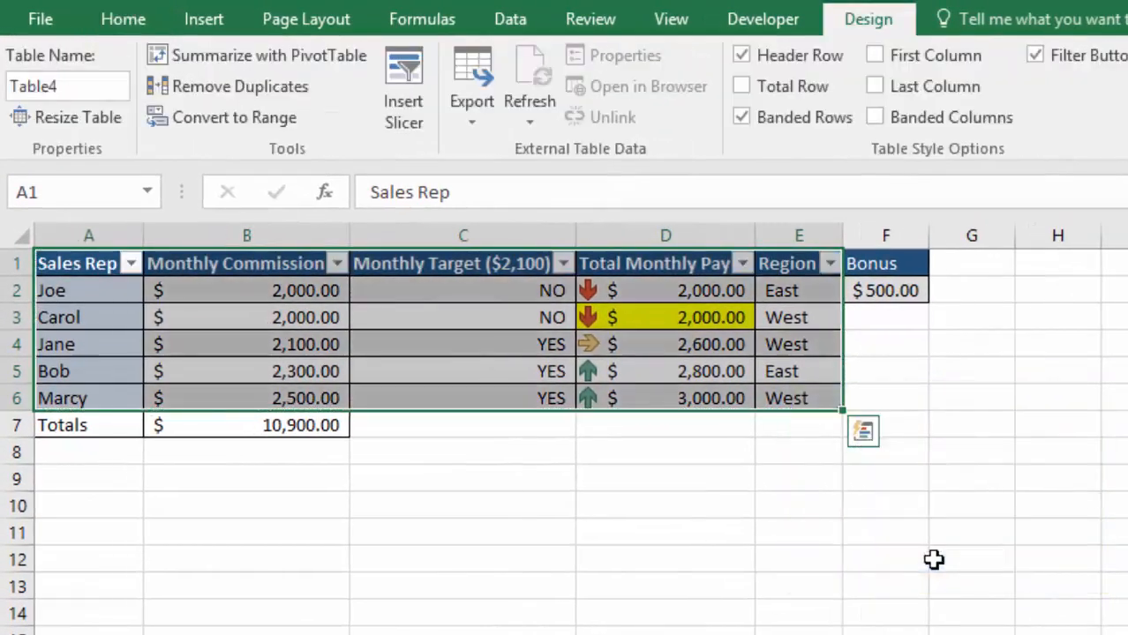
pyautogui.click(1008, 460)
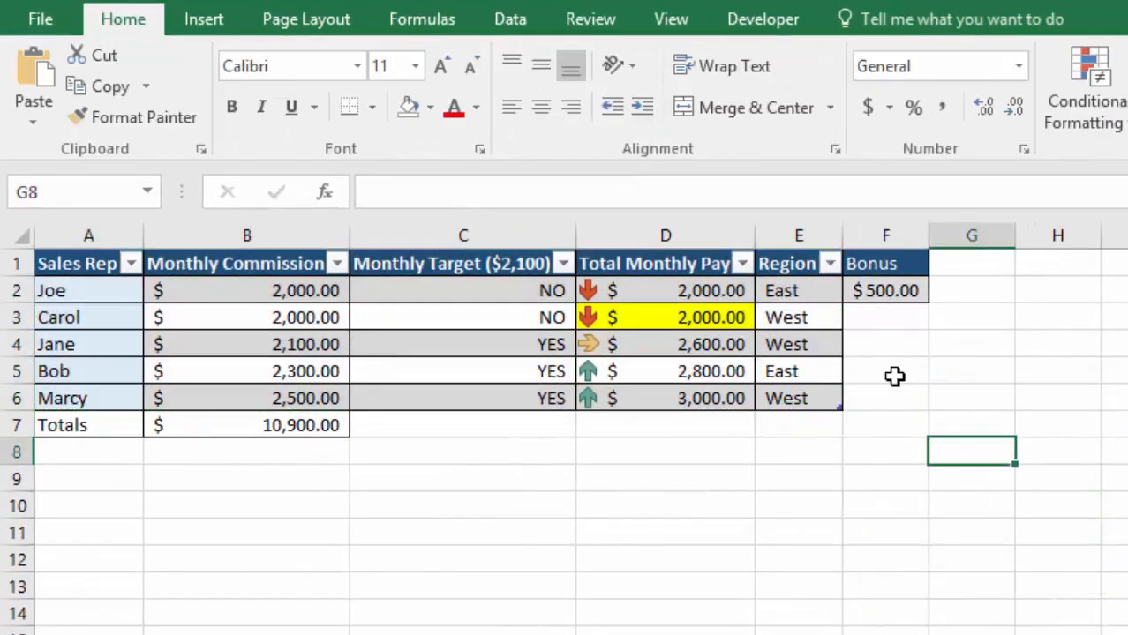
# - Sort the table by Total Monthly Pay cell icon, first by the red down arrow and again by the green up arrow
pyautogui.click(744, 264)
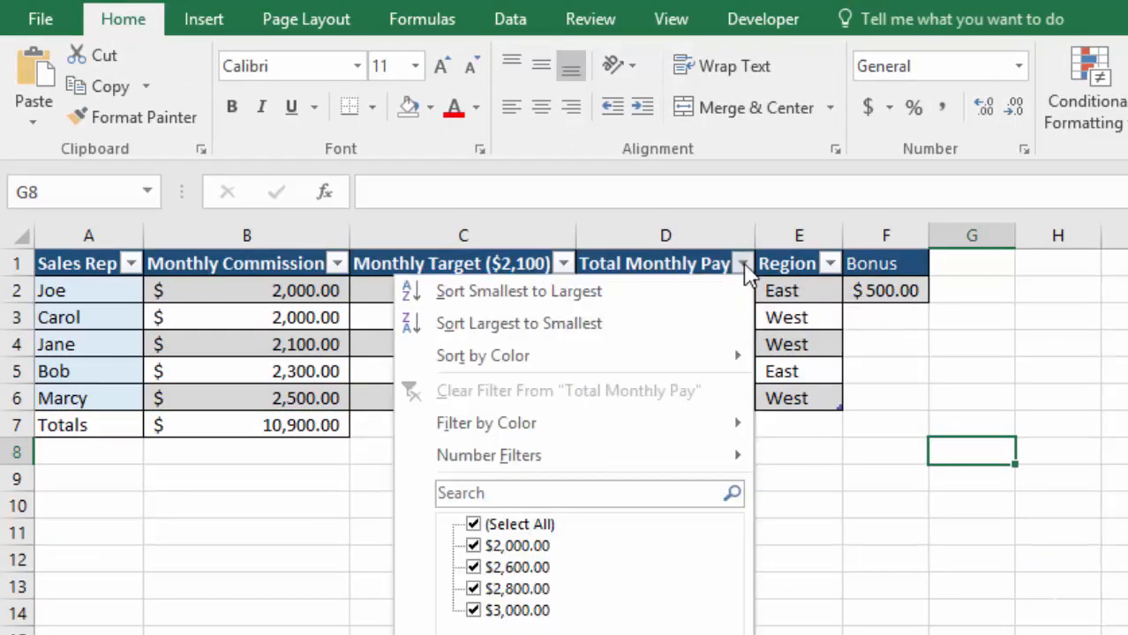
pyautogui.moveTo(511, 361)
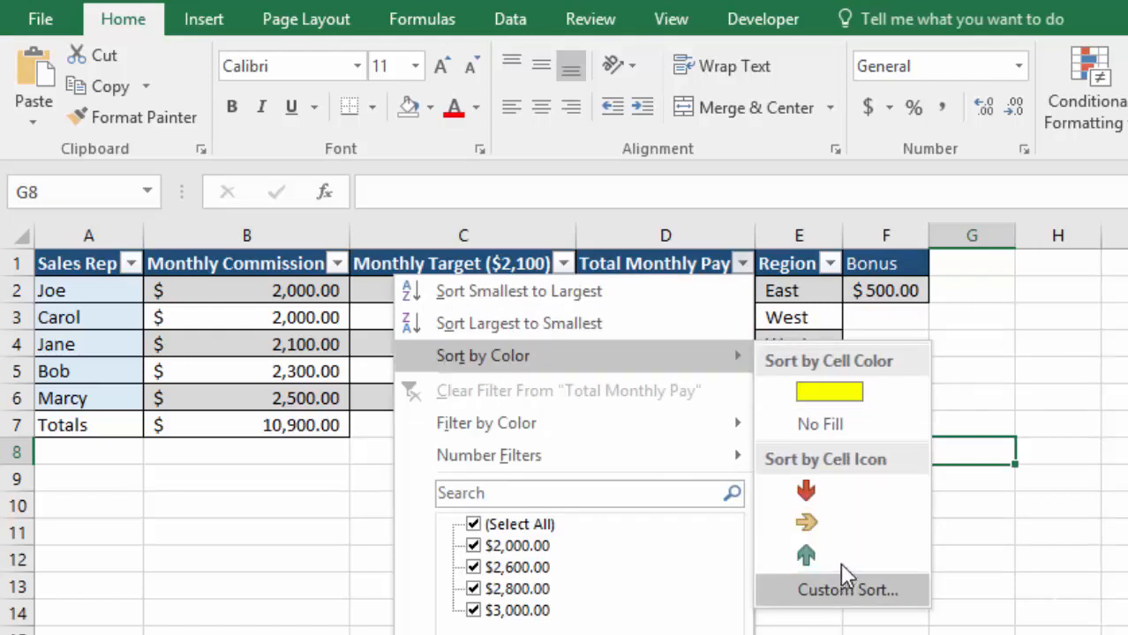
pyautogui.click(823, 491)
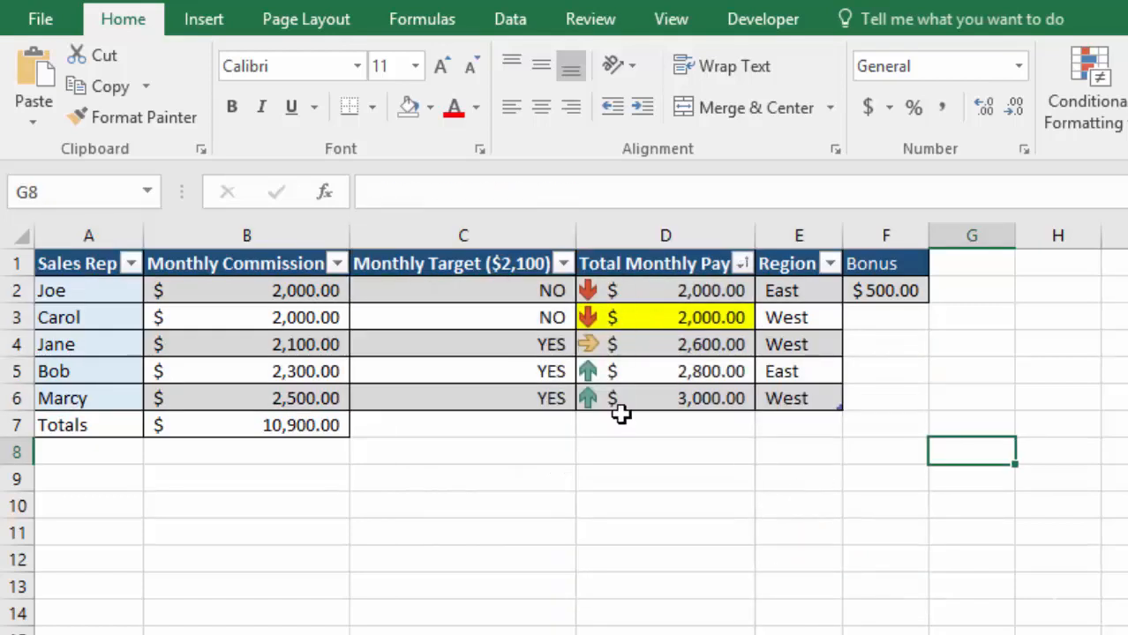
pyautogui.click(741, 263)
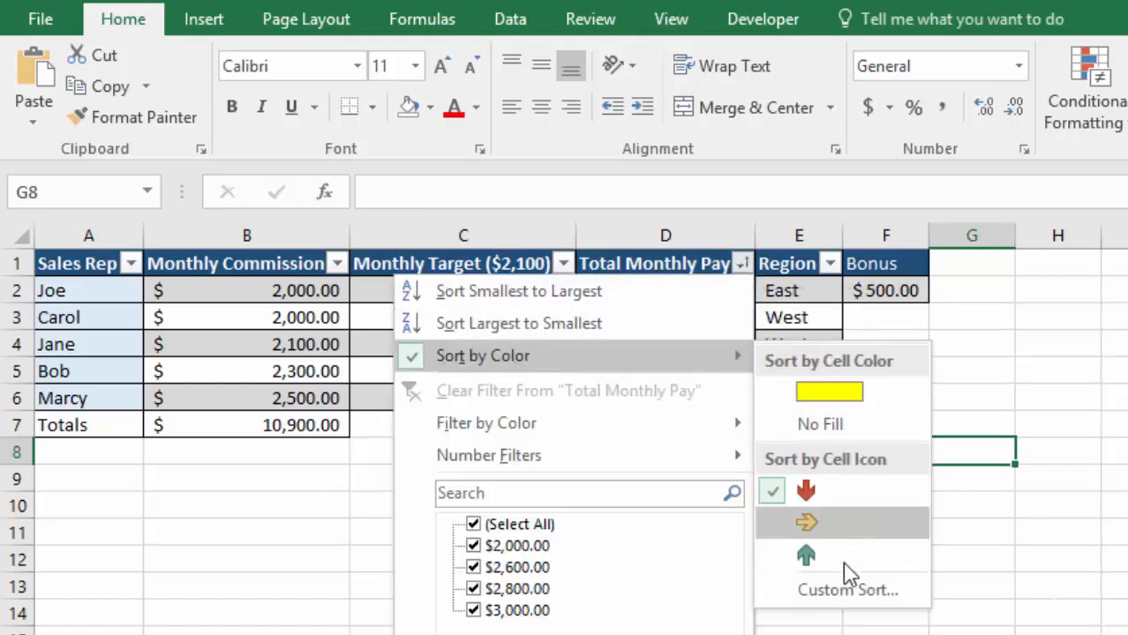
pyautogui.click(843, 565)
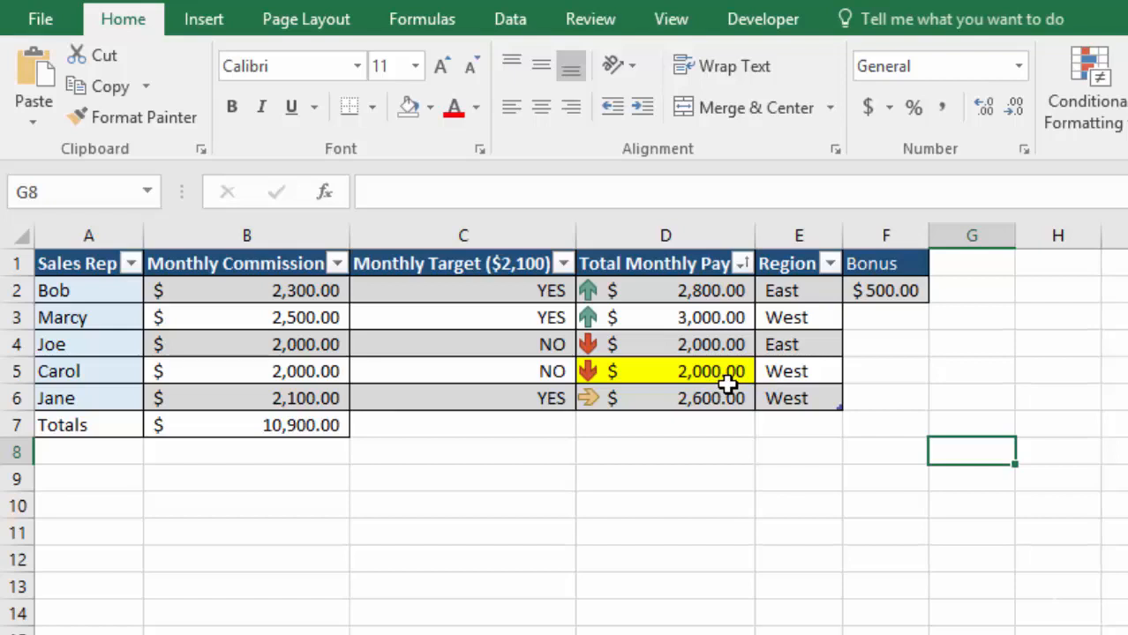
# - Sort the table by cell color so the yellow Total Monthly Pay cell comes first
pyautogui.click(741, 263)
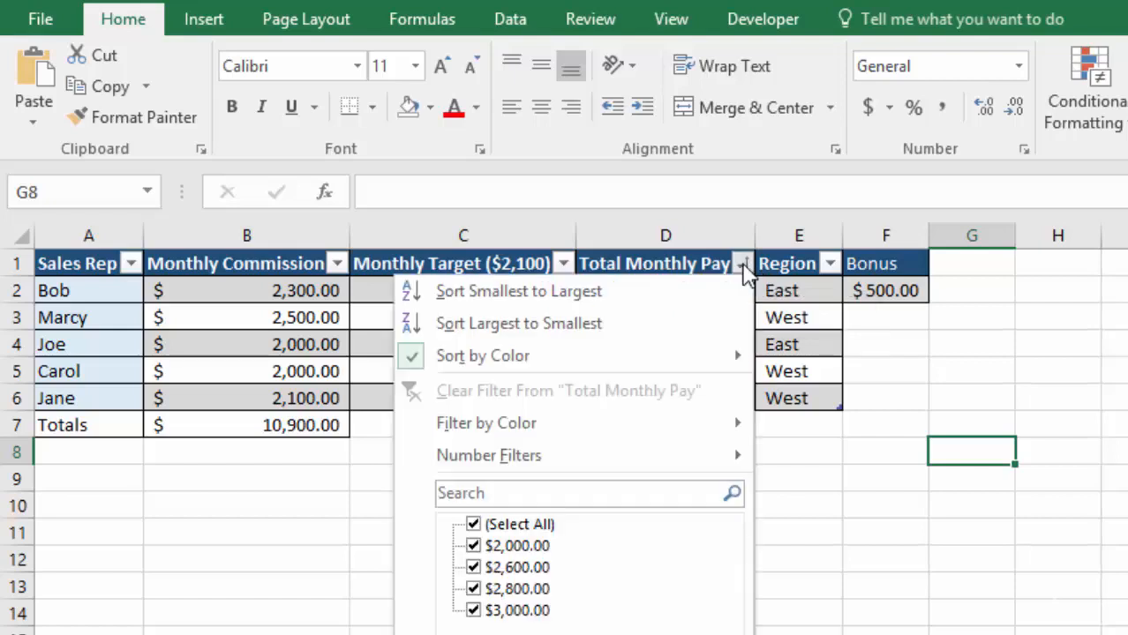
pyautogui.moveTo(565, 356)
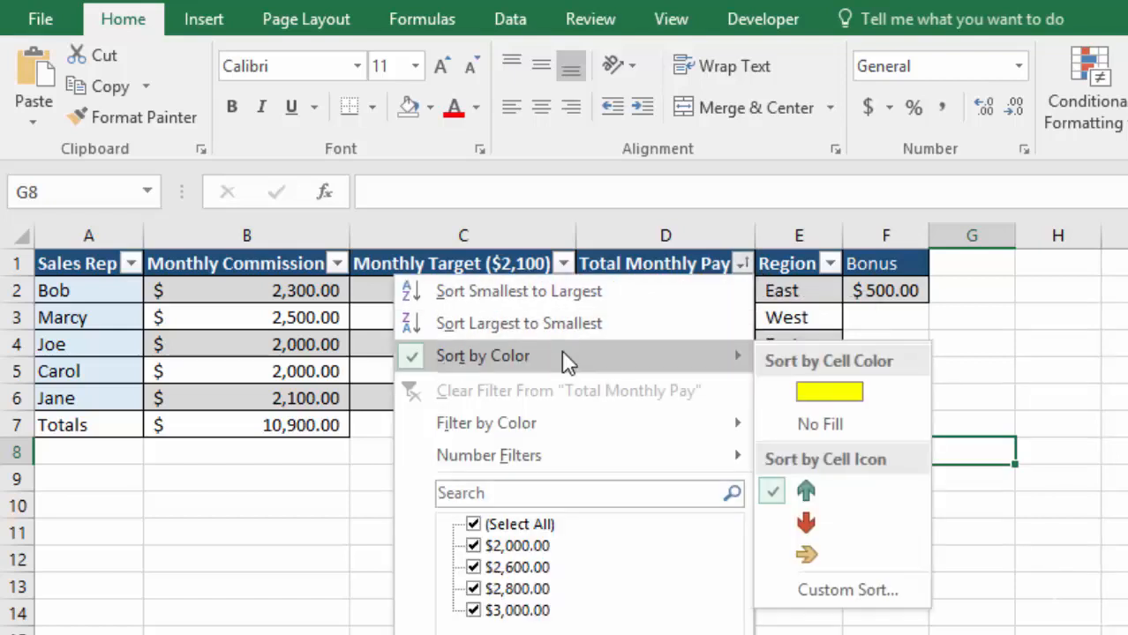
pyautogui.click(845, 399)
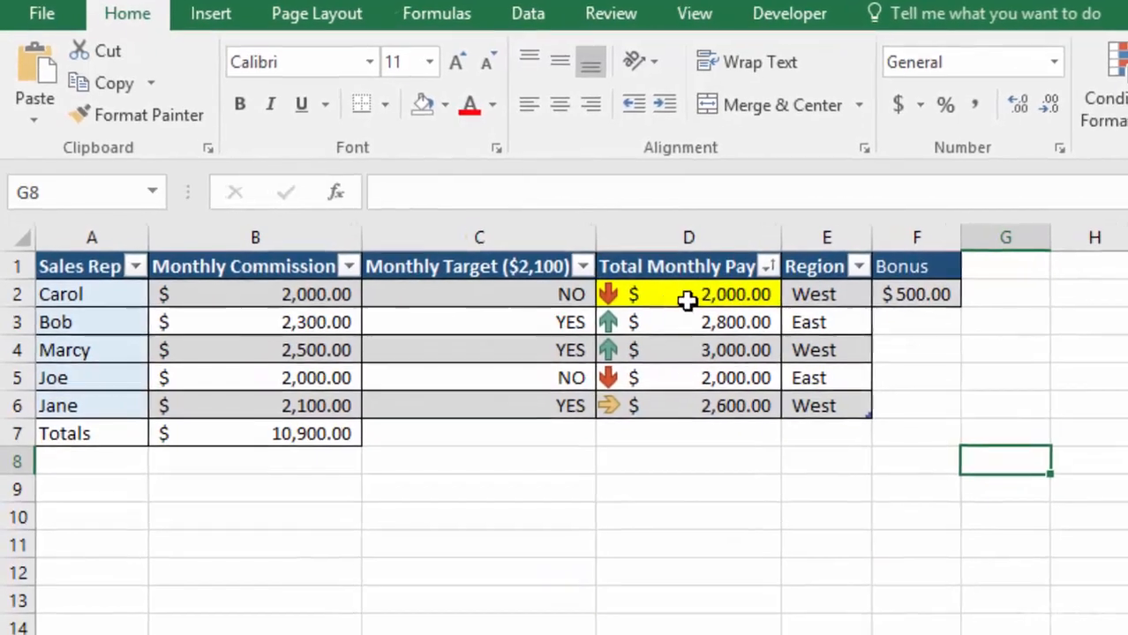